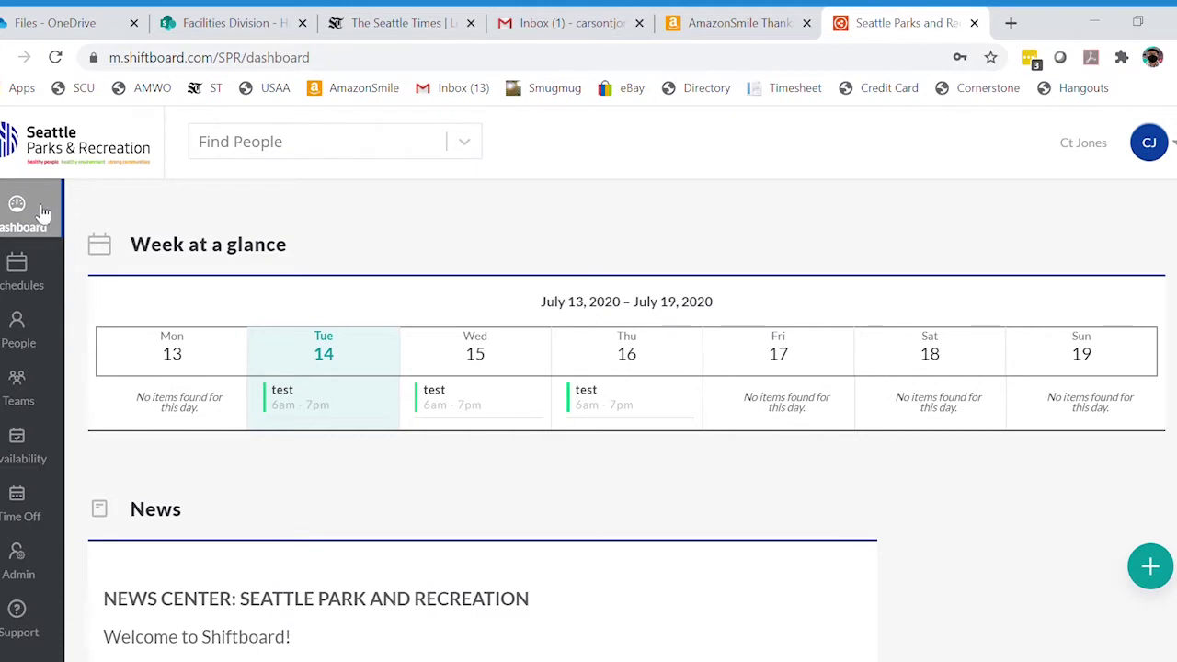
Step: Start a new time off request for the PRF00 Facilities Division team with the category Vacation
{"action": "left_click", "coordinate": [41, 508]}
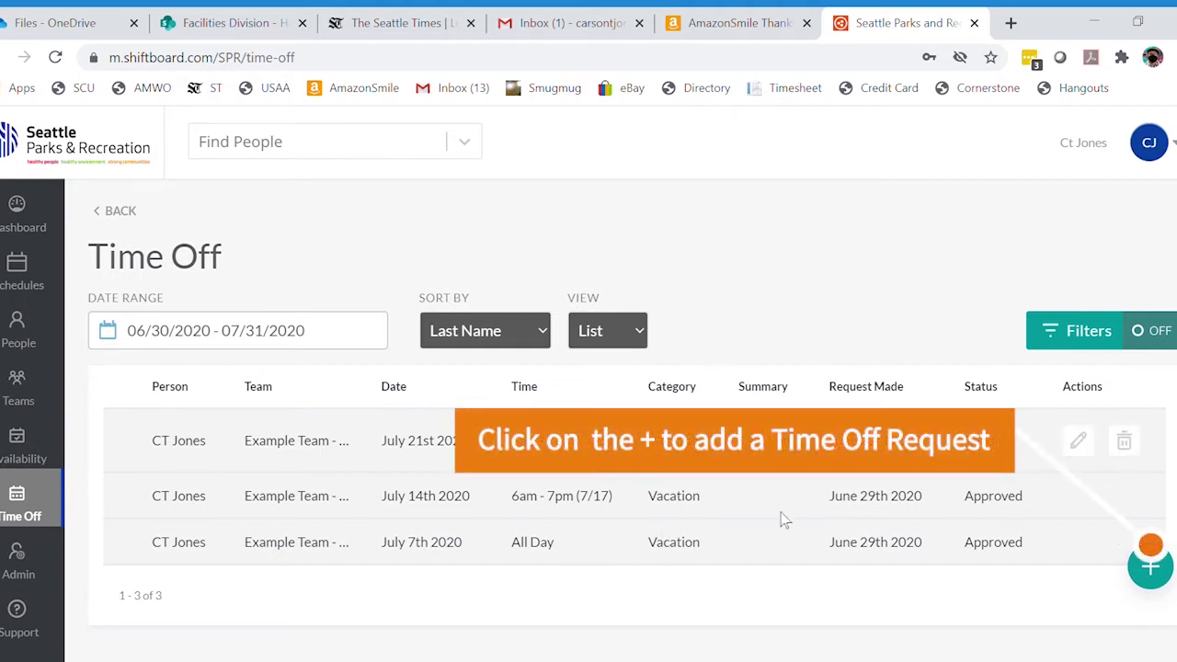
{"action": "left_click", "coordinate": [1154, 569]}
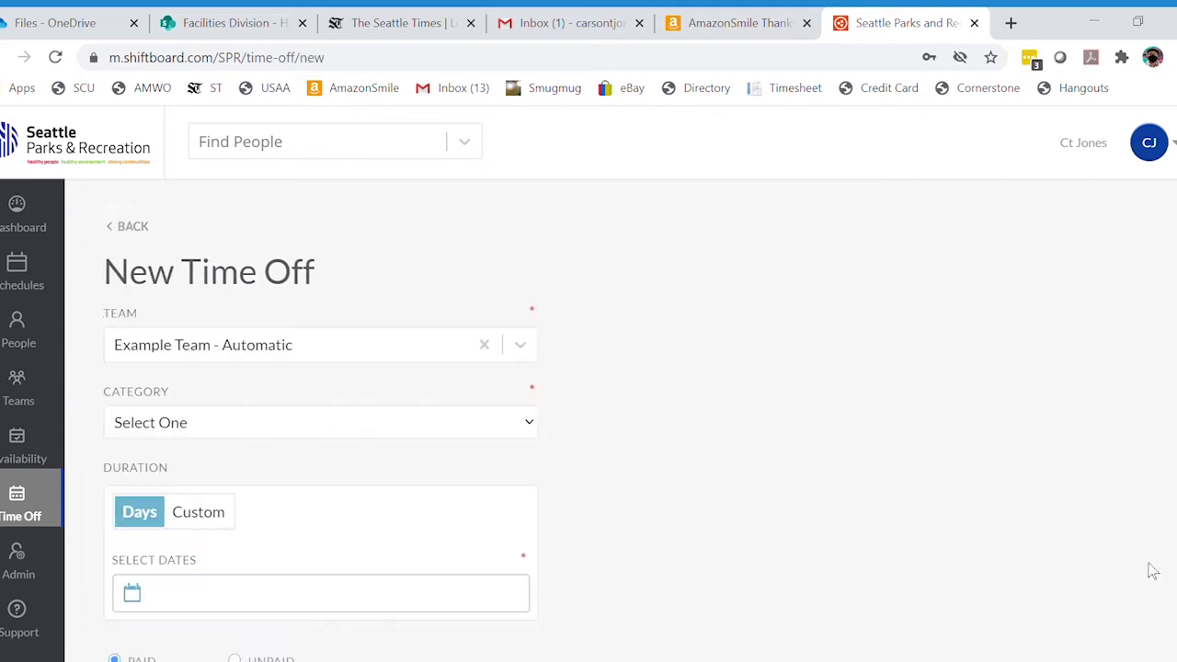
{"action": "left_click", "coordinate": [485, 346]}
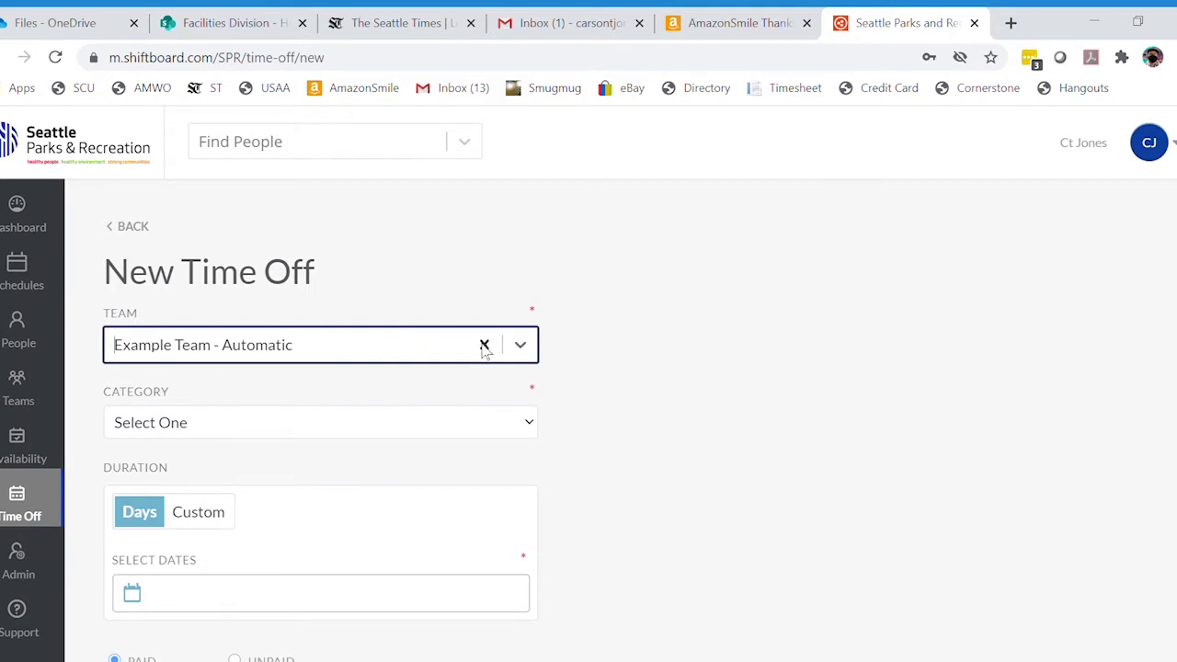
{"action": "left_click", "coordinate": [520, 346]}
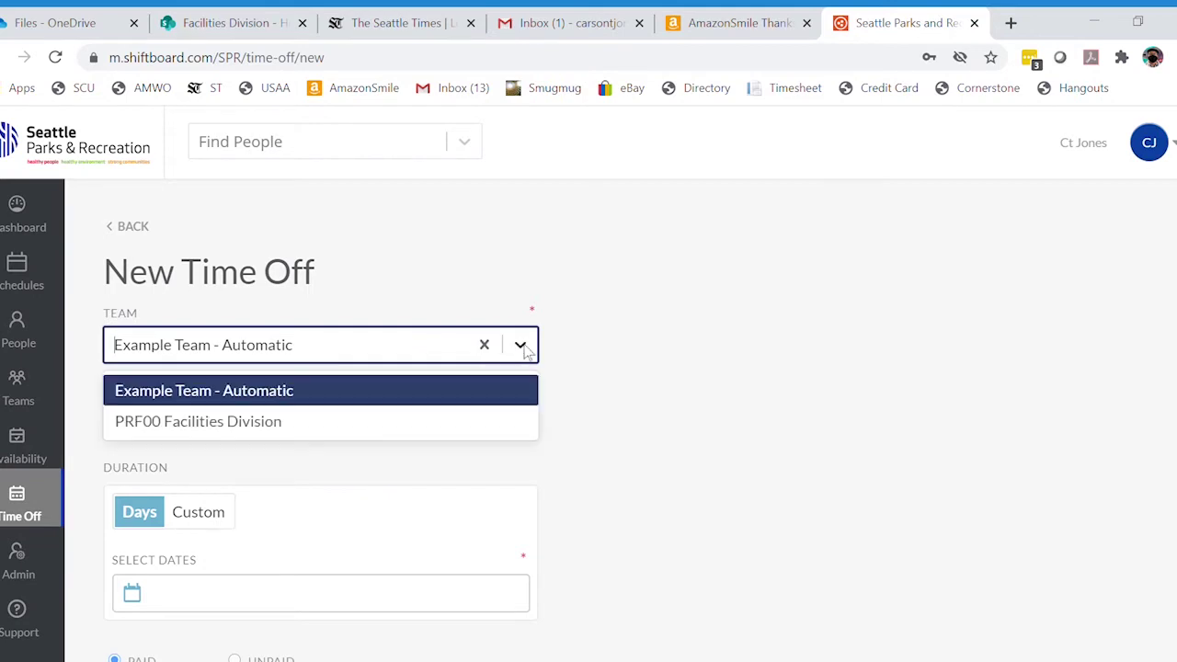
{"action": "left_click", "coordinate": [392, 423]}
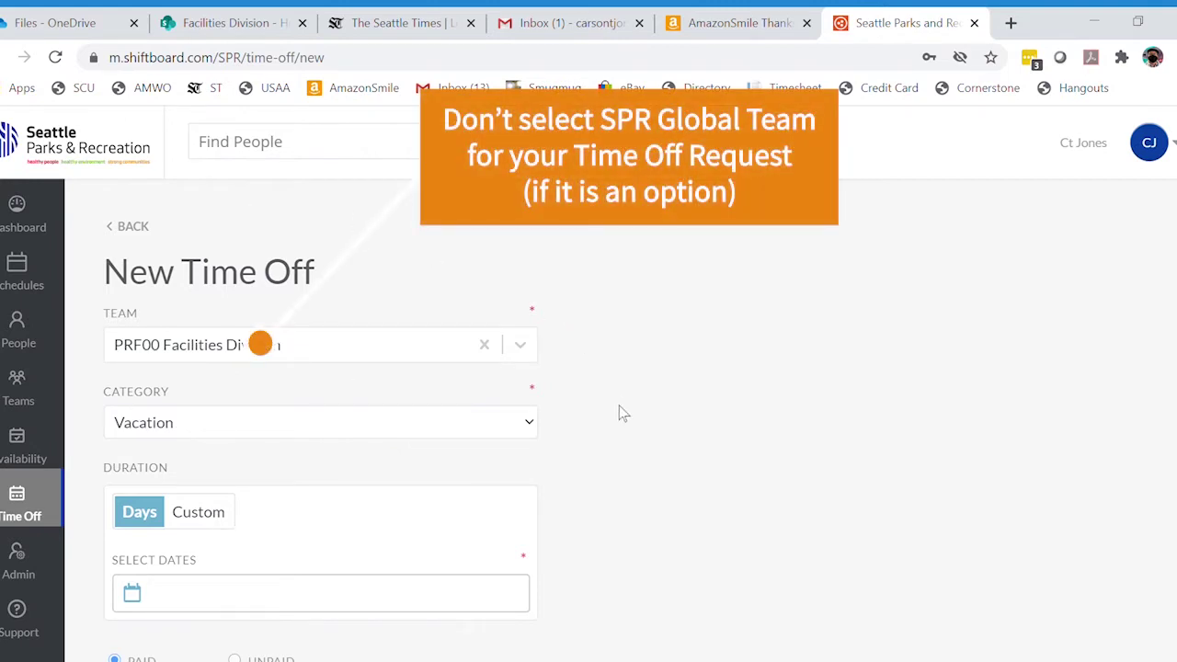
Step: Switch the request's duration from whole days to Custom
{"action": "left_click", "coordinate": [208, 521]}
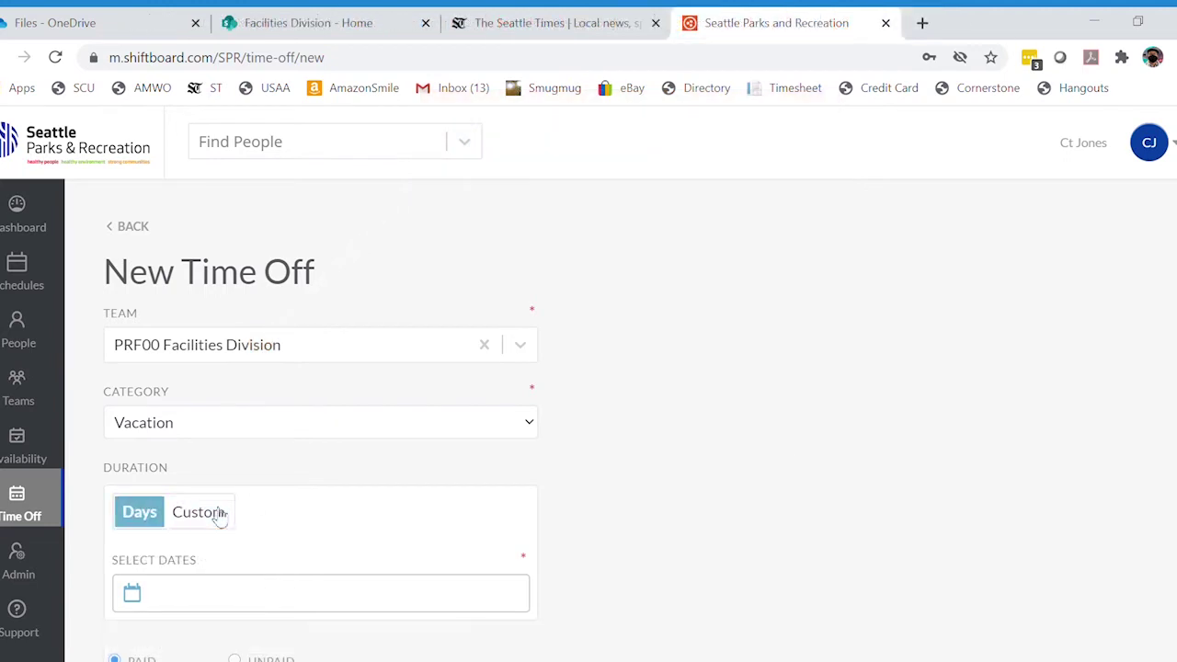
{"action": "left_click", "coordinate": [219, 516]}
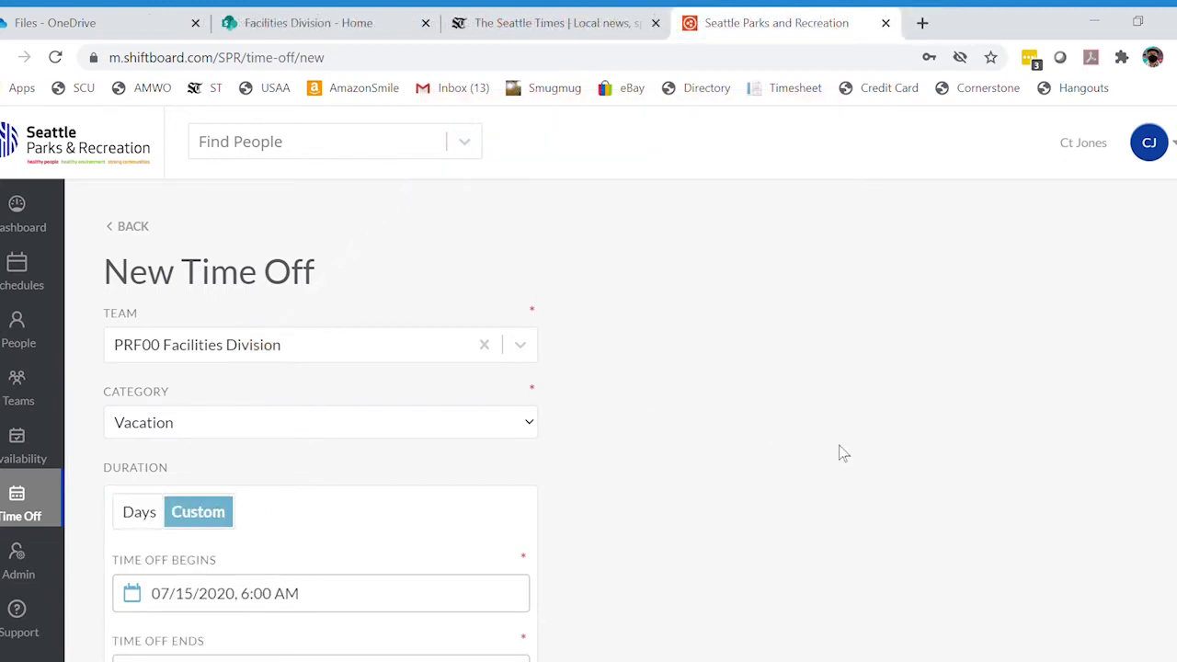
{"action": "scroll", "coordinate": [838, 451], "scroll_direction": "down", "scroll_amount": 1}
{"action": "scroll", "coordinate": [839, 450], "scroll_direction": "down", "scroll_amount": 1}
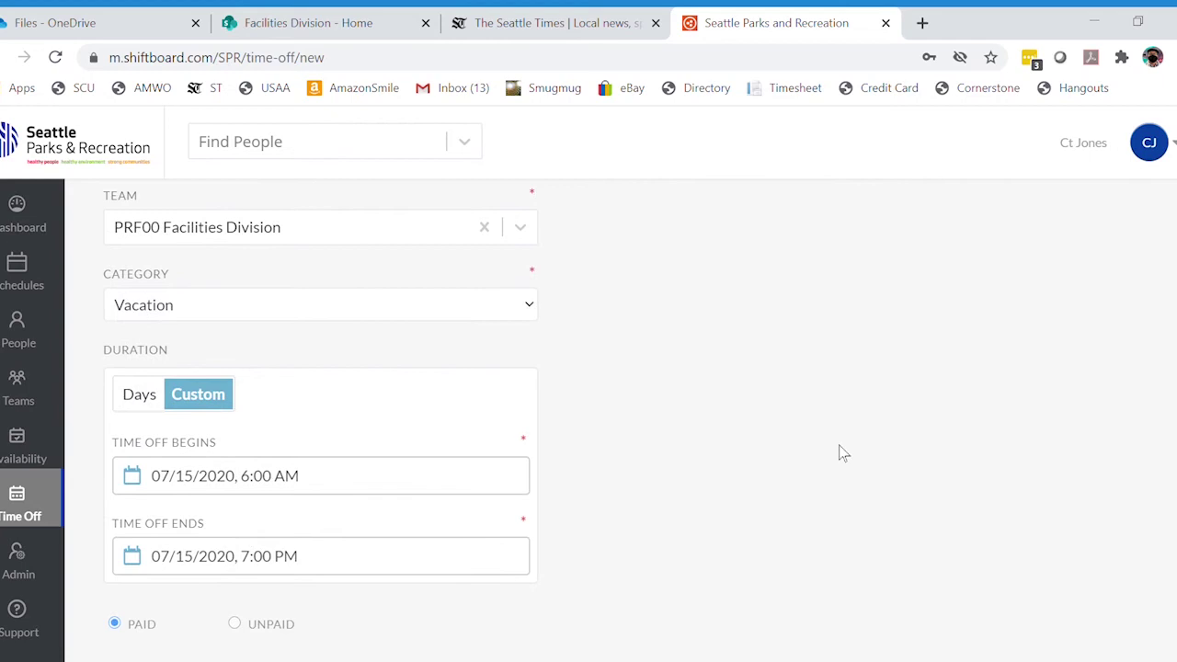
{"action": "scroll", "coordinate": [838, 451], "scroll_direction": "down", "scroll_amount": 1}
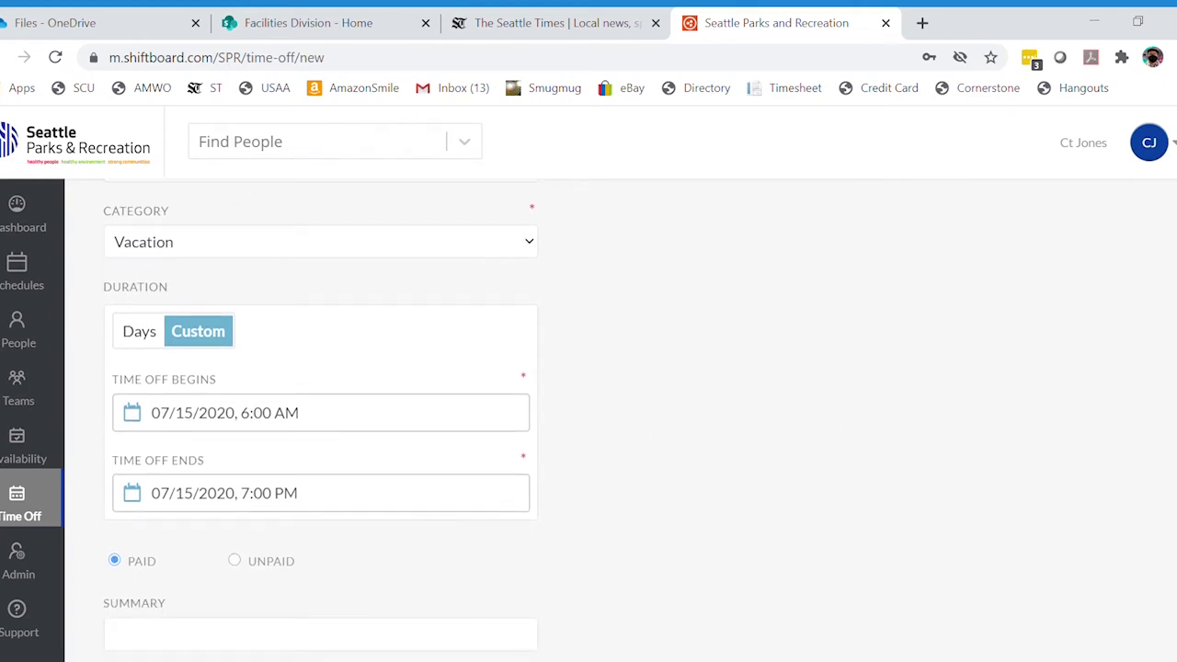
Step: Set the time off to begin on 07/16/2020 at 12:00 PM
{"action": "left_click", "coordinate": [276, 413]}
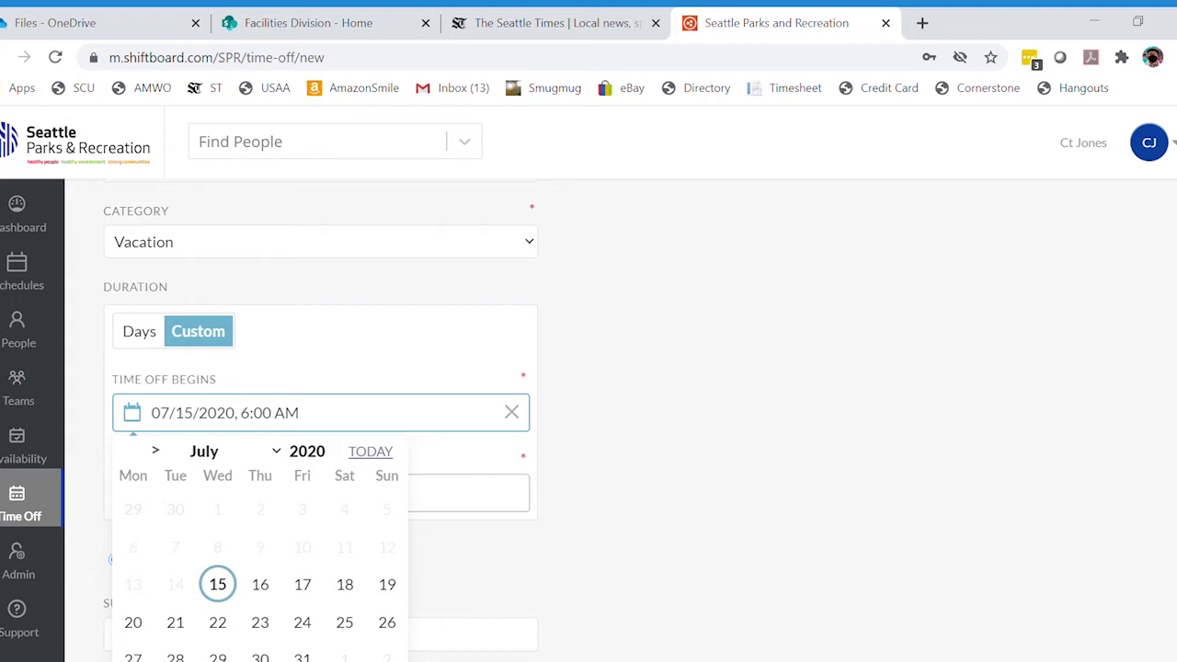
{"action": "scroll", "coordinate": [537, 394], "scroll_direction": "down", "scroll_amount": 1}
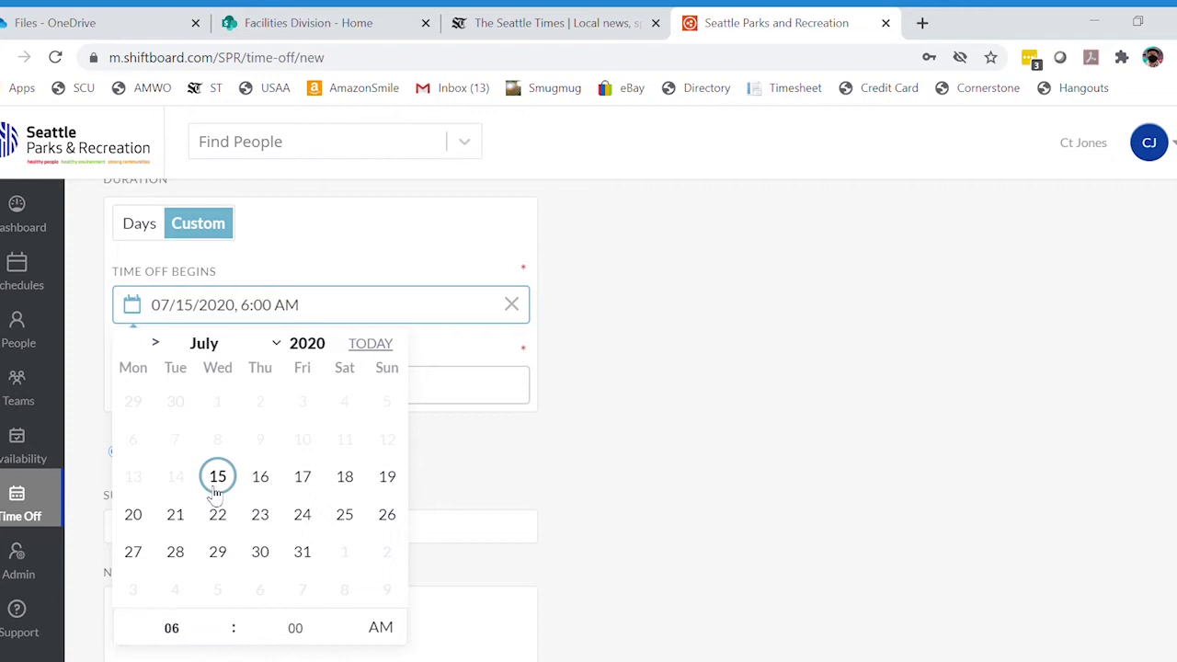
{"action": "left_click", "coordinate": [262, 491]}
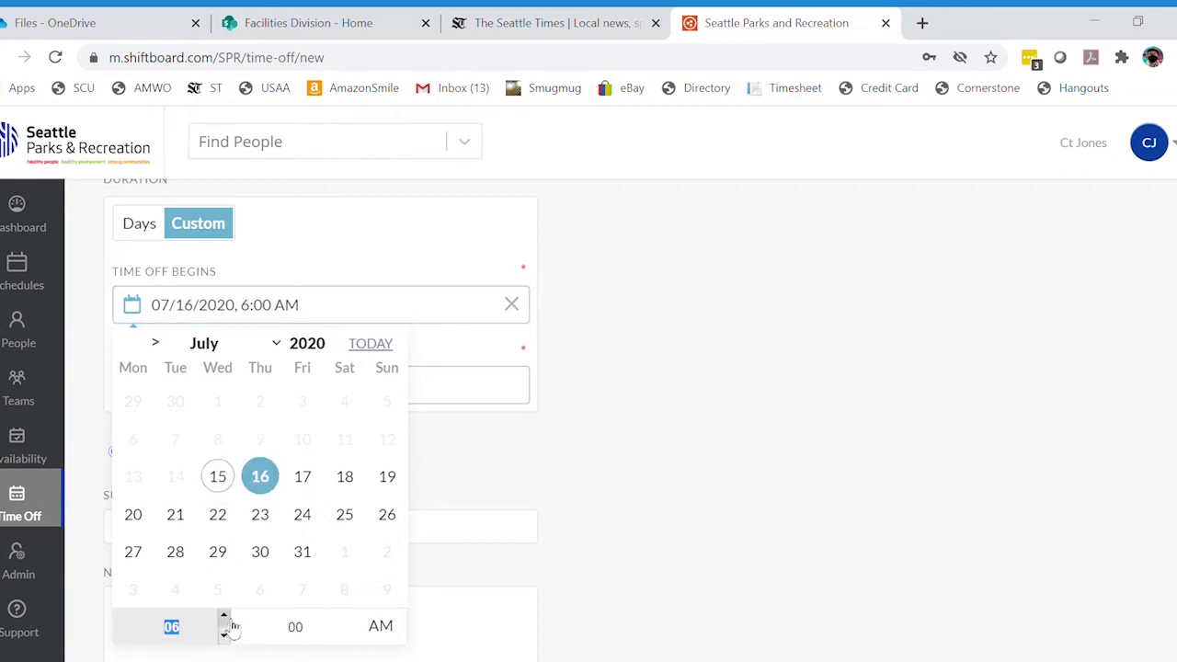
{"action": "left_click", "coordinate": [401, 625]}
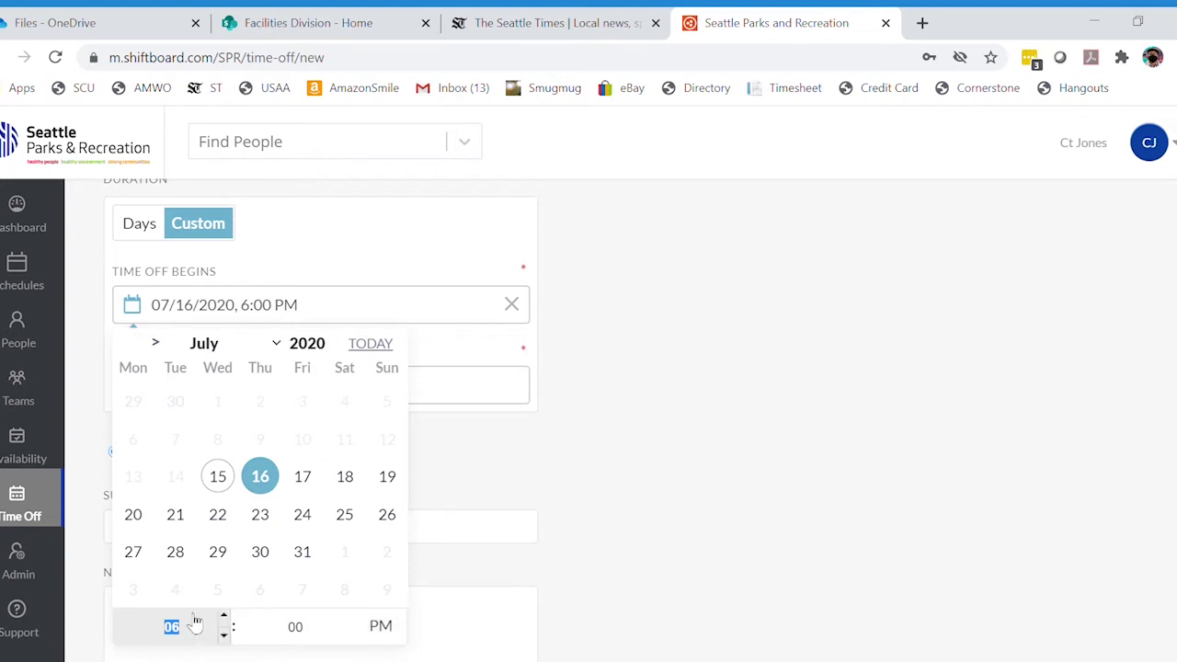
{"action": "left_click", "coordinate": [230, 640]}
{"action": "left_click", "coordinate": [230, 640]}
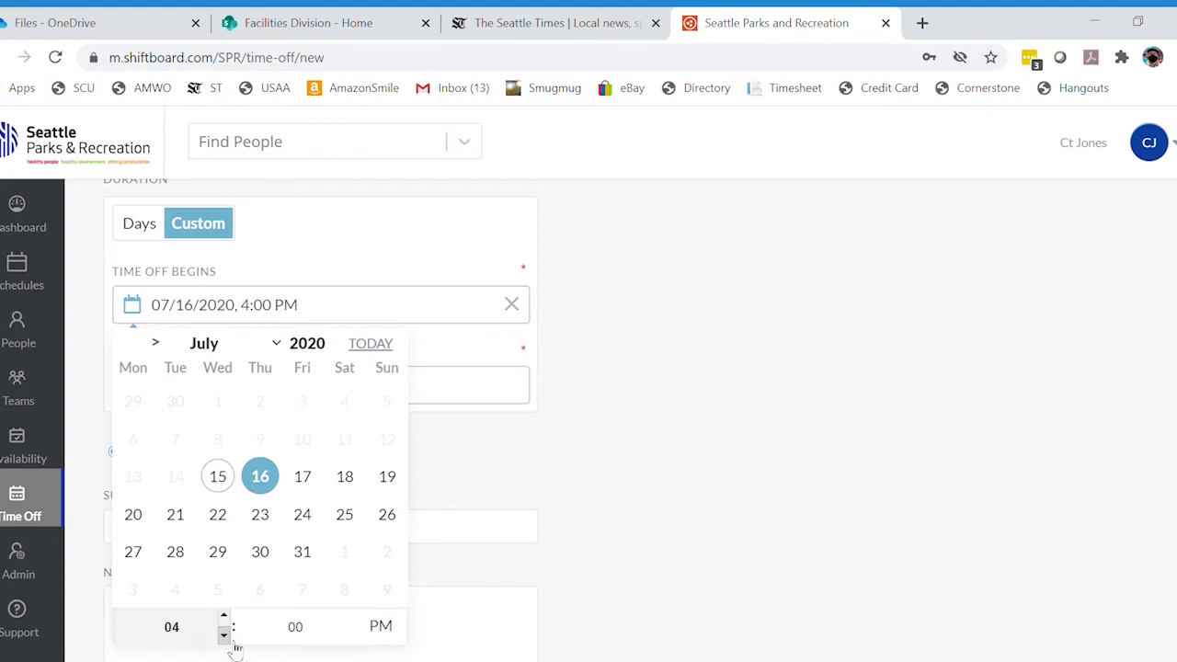
{"action": "left_click", "coordinate": [230, 640]}
{"action": "left_click", "coordinate": [230, 640]}
{"action": "left_click", "coordinate": [230, 640]}
{"action": "left_click", "coordinate": [223, 635]}
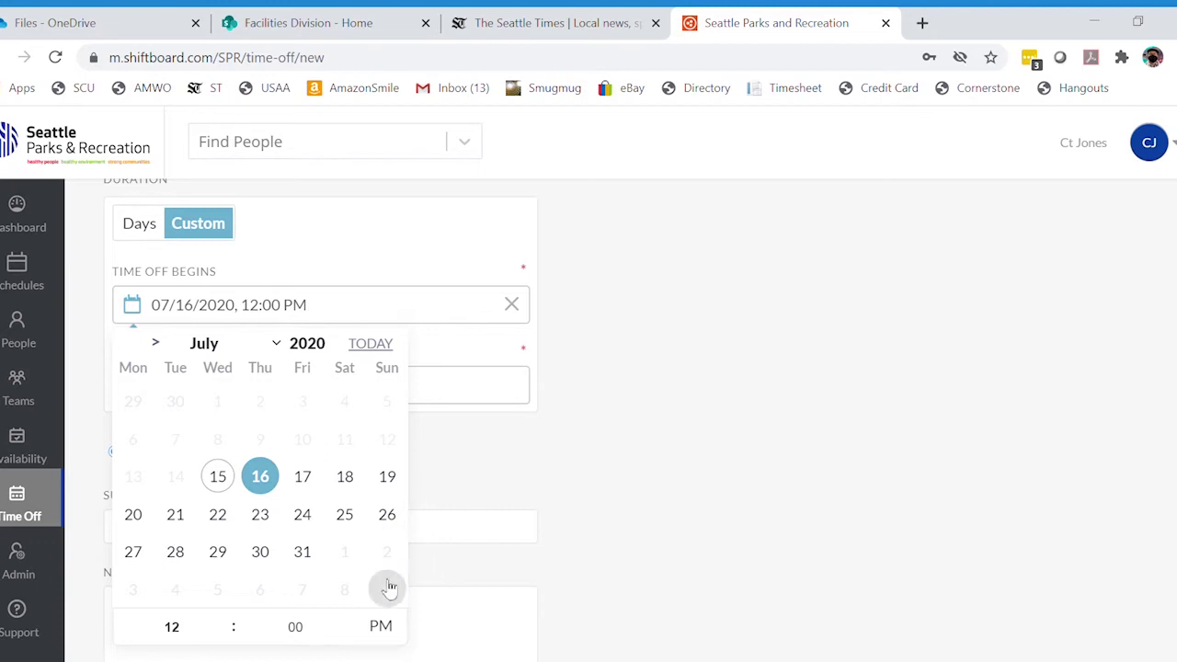
{"action": "left_click", "coordinate": [649, 495]}
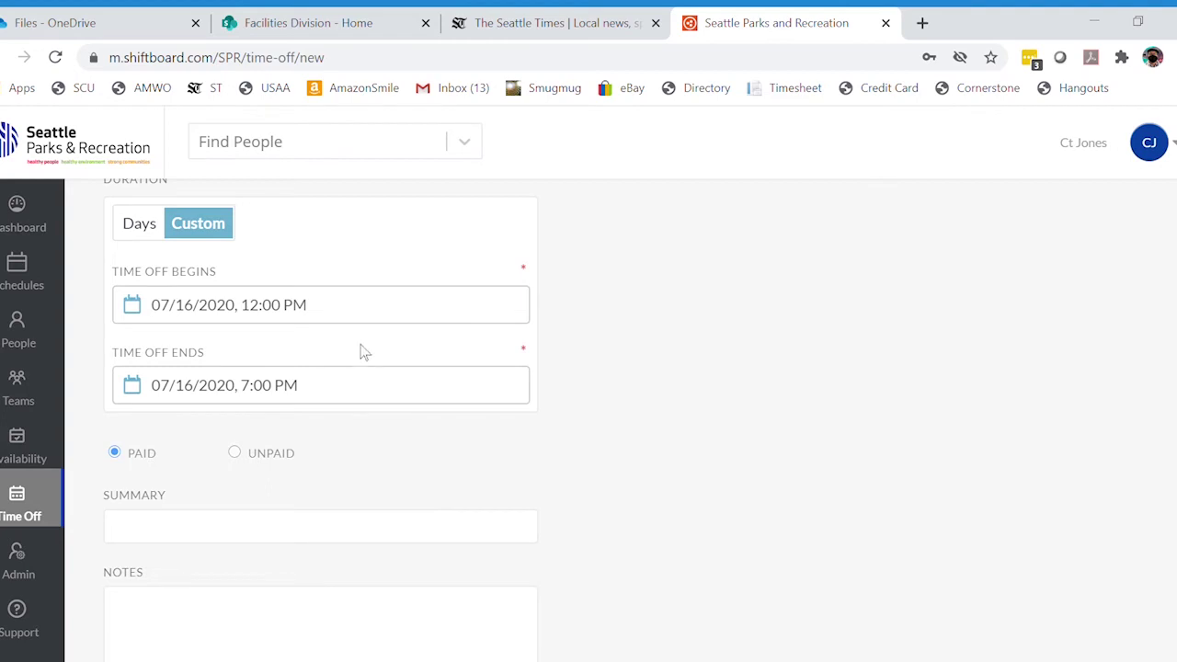
Step: Set the time off to end at 4:00 PM on 07/16/2020
{"action": "left_click", "coordinate": [322, 385]}
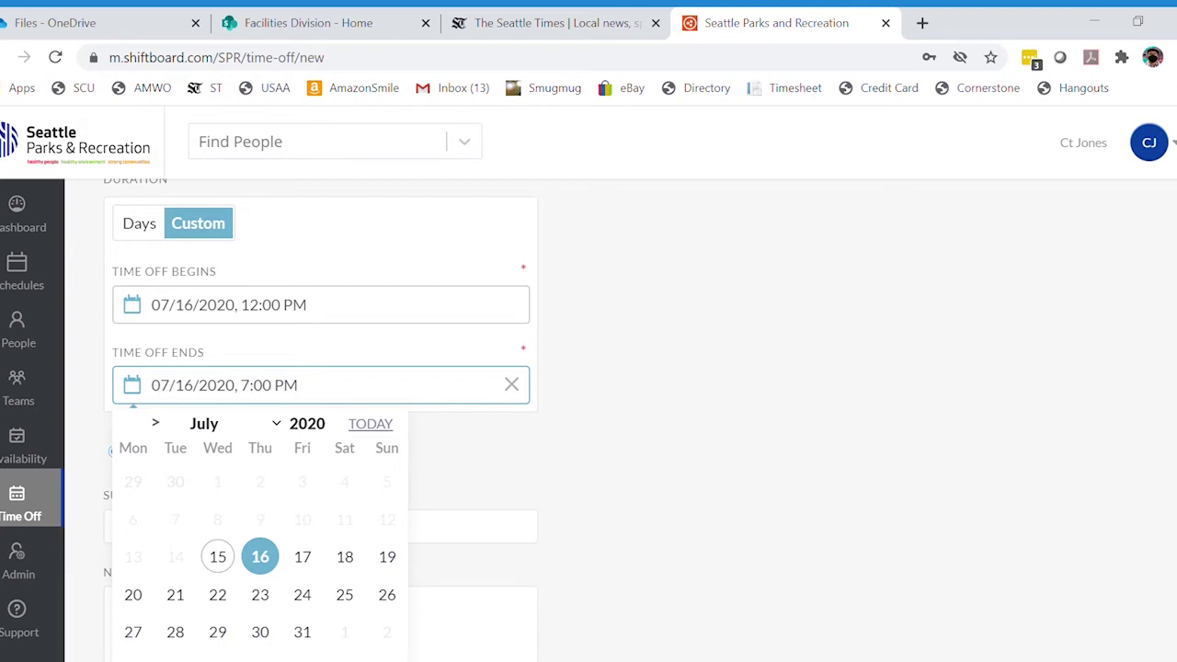
{"action": "scroll", "coordinate": [696, 481], "scroll_direction": "down", "scroll_amount": 2}
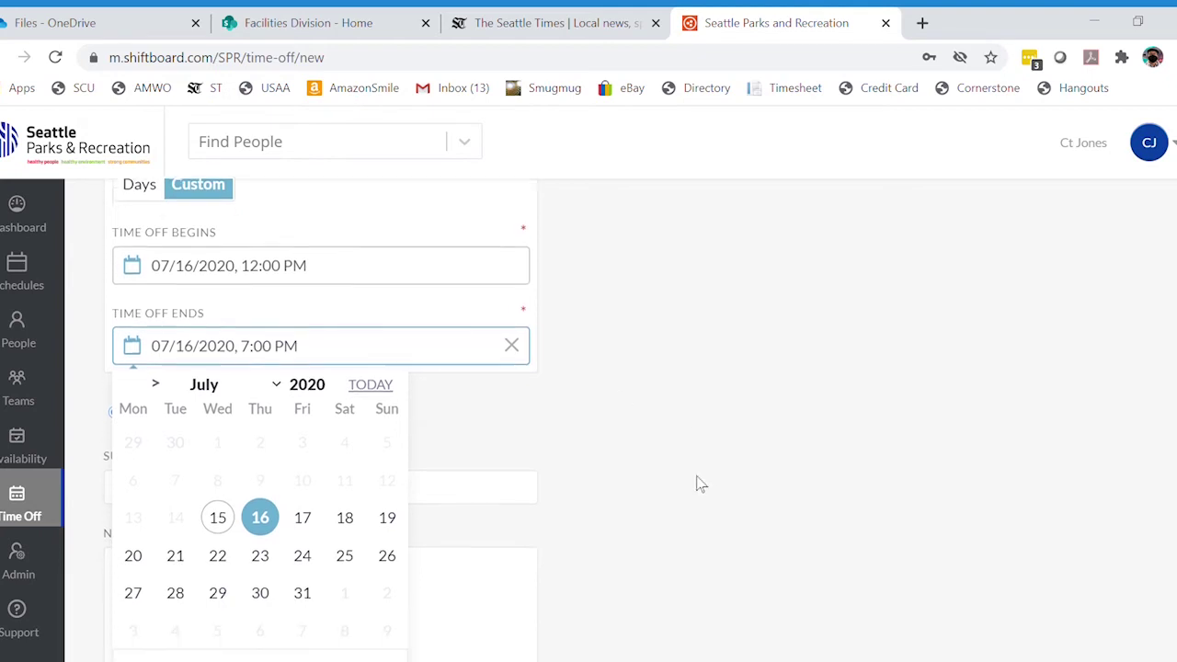
{"action": "left_click", "coordinate": [208, 581]}
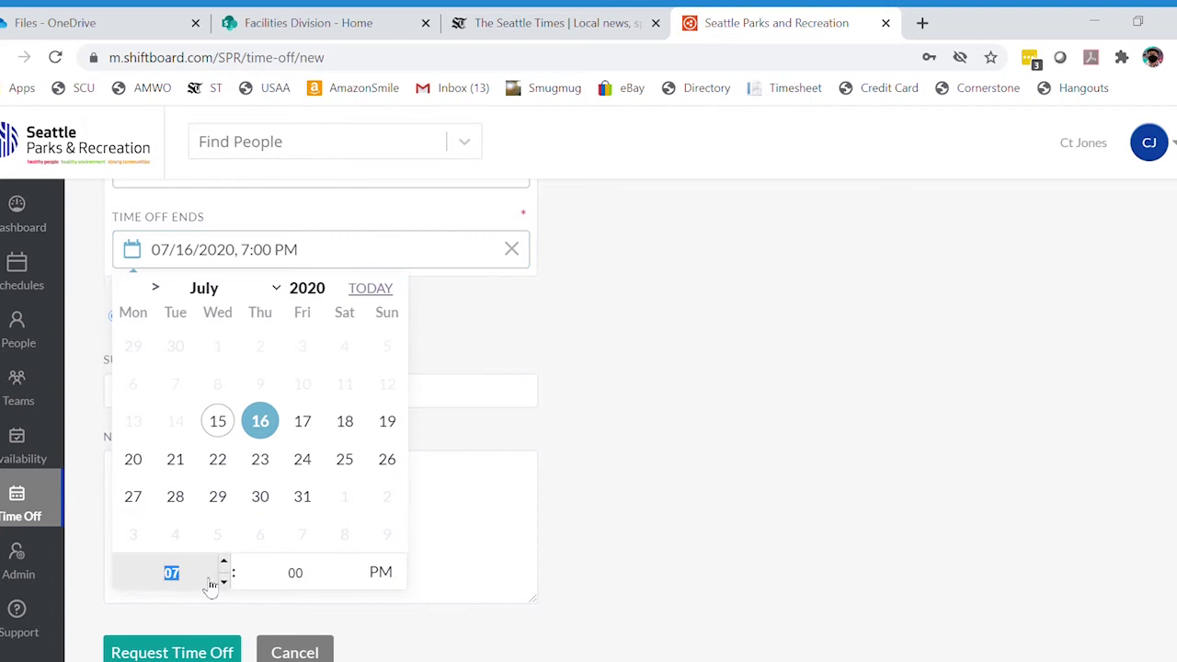
{"action": "left_click", "coordinate": [224, 582]}
{"action": "left_click", "coordinate": [224, 582]}
{"action": "left_click", "coordinate": [225, 582]}
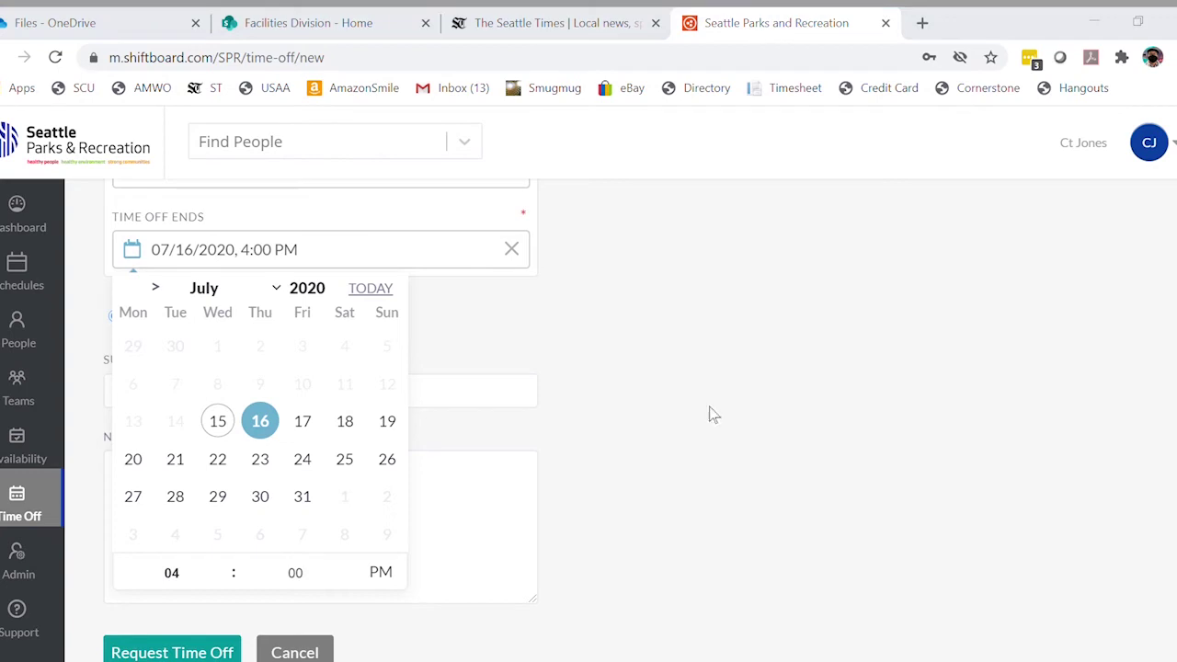
{"action": "left_click", "coordinate": [912, 218]}
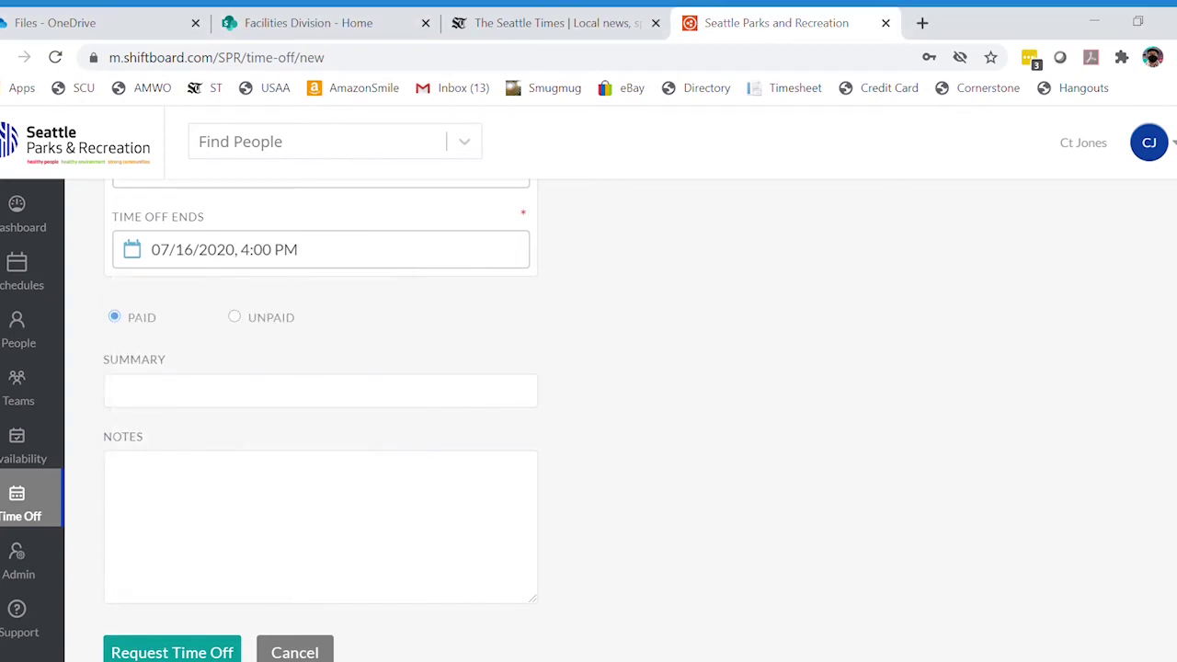
Step: Enter "Vacation" as the request's summary and "Sign some papers" as its notes
{"action": "scroll", "coordinate": [558, 421], "scroll_direction": "up", "scroll_amount": 1}
{"action": "scroll", "coordinate": [563, 422], "scroll_direction": "up", "scroll_amount": 1}
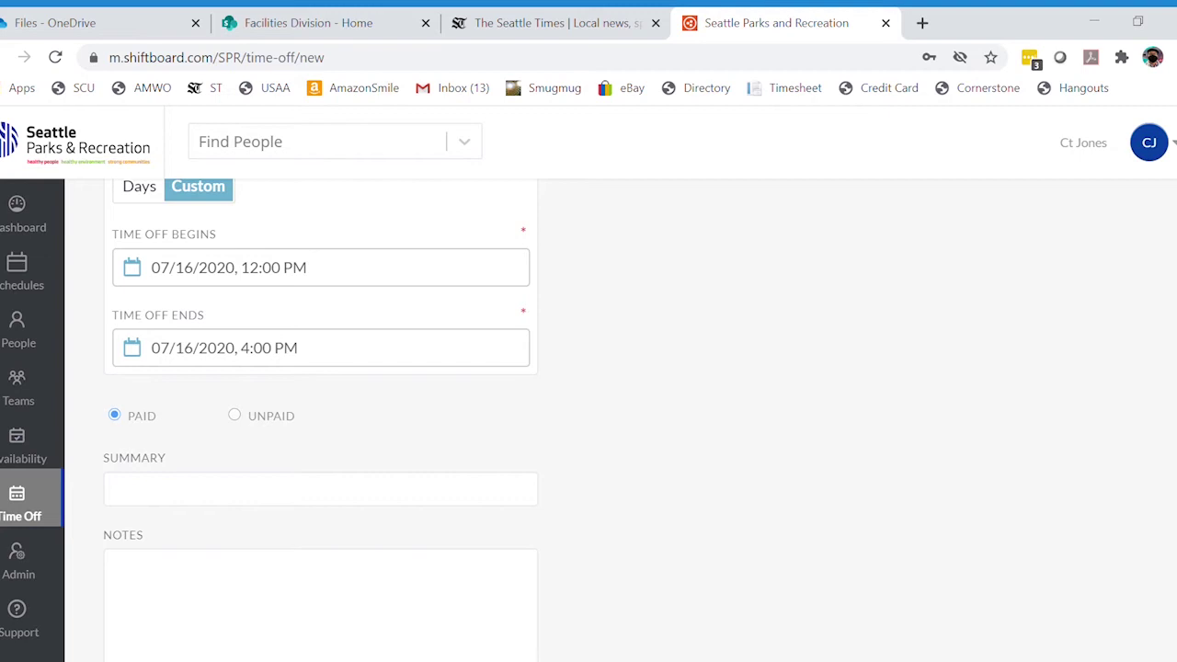
{"action": "left_click", "coordinate": [179, 536]}
{"action": "key", "text": "Tab"}
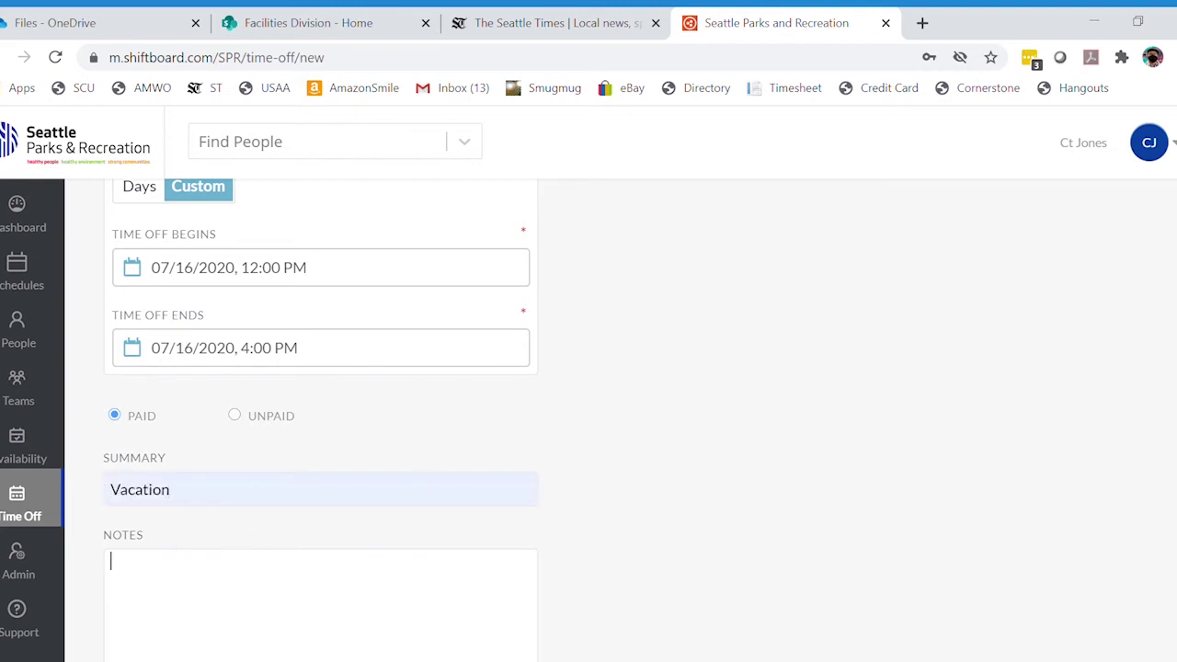
{"action": "type", "text": "Sign some papers"}
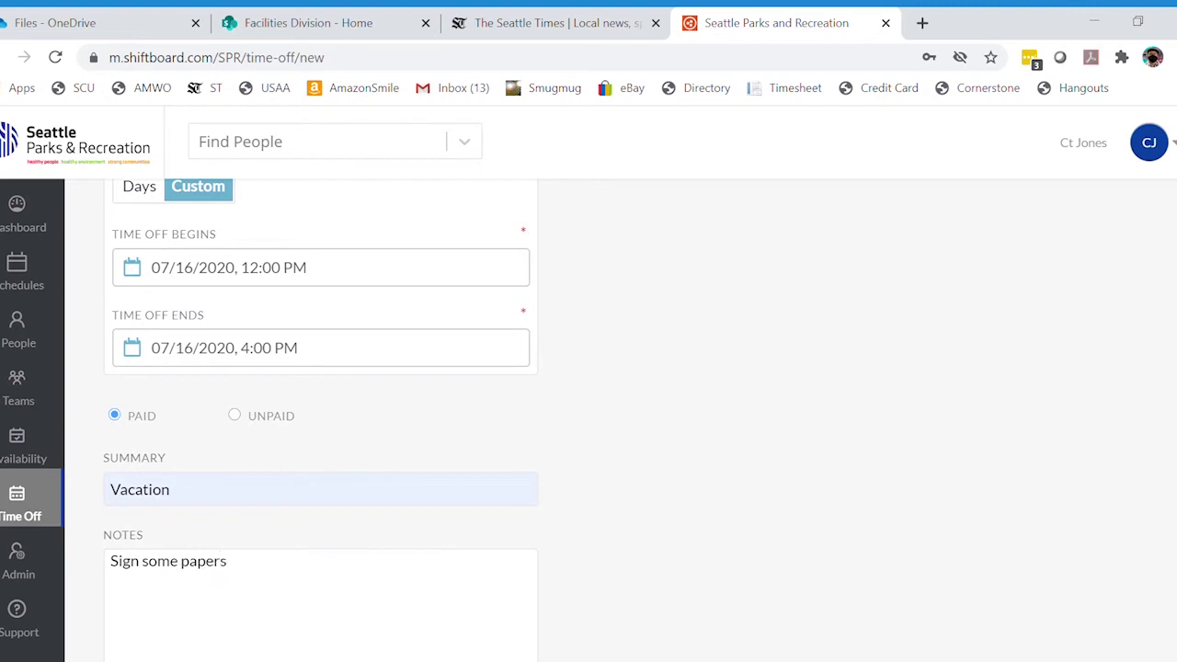
{"action": "scroll", "coordinate": [580, 550], "scroll_direction": "down", "scroll_amount": 2}
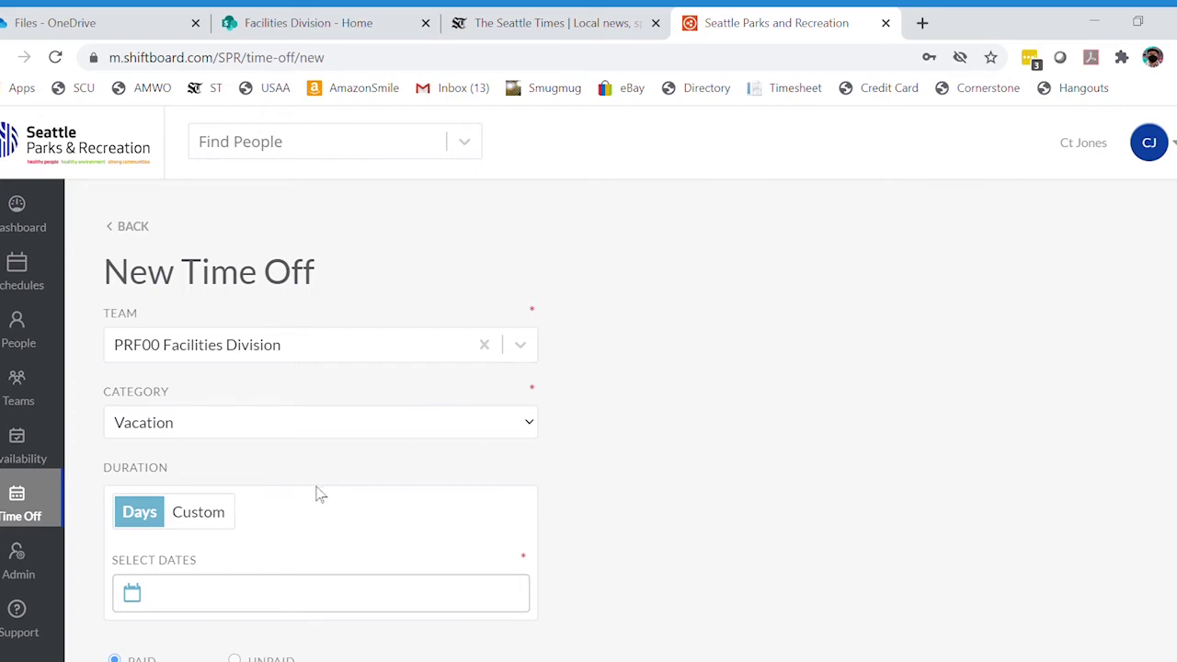
Step: Give the new Vacation request a Custom duration beginning on 07/21/2020 at 12:00 AM
{"action": "left_click", "coordinate": [210, 521]}
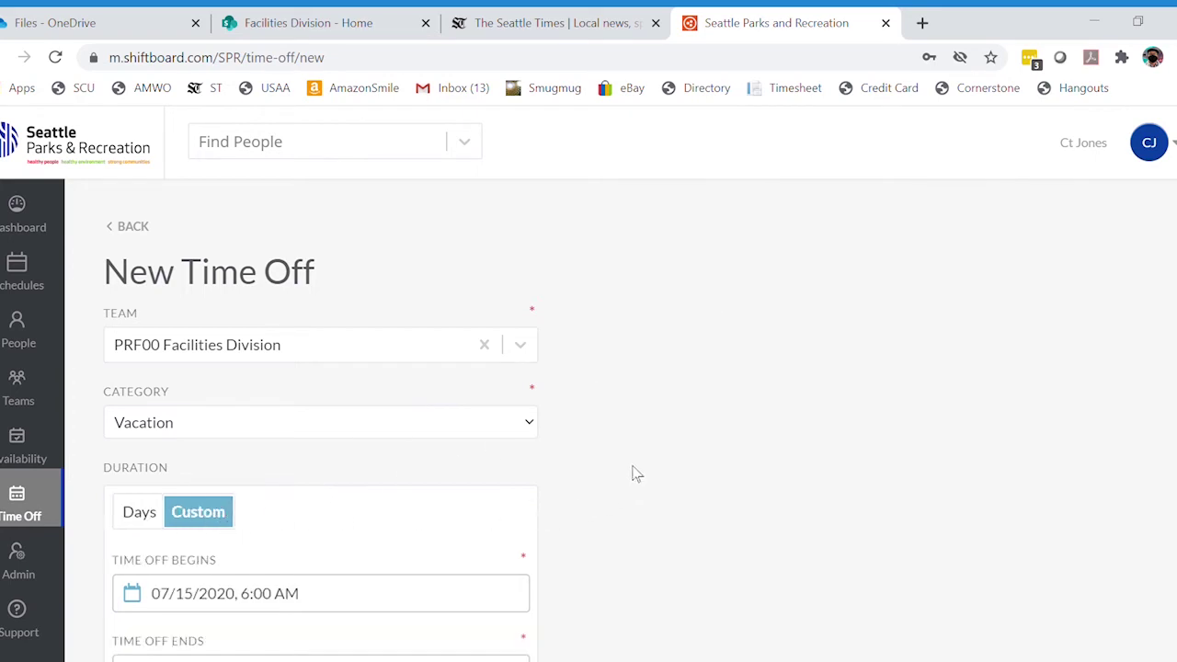
{"action": "scroll", "coordinate": [646, 449], "scroll_direction": "down", "scroll_amount": 1}
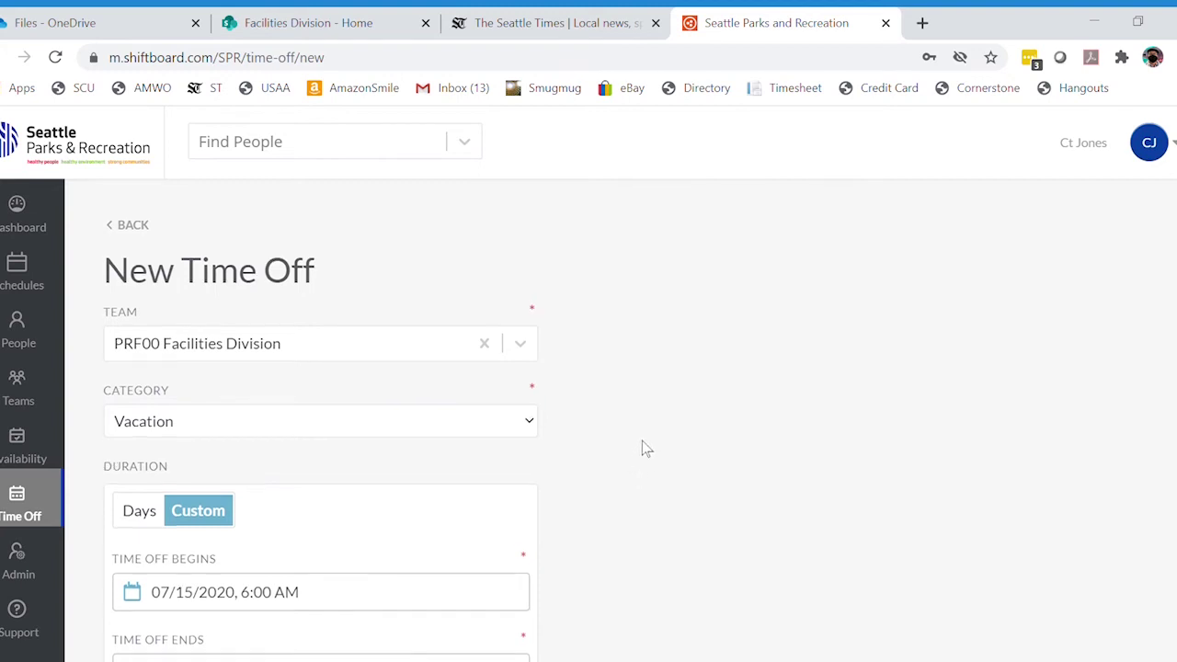
{"action": "scroll", "coordinate": [643, 448], "scroll_direction": "down", "scroll_amount": 2}
{"action": "left_click", "coordinate": [276, 401]}
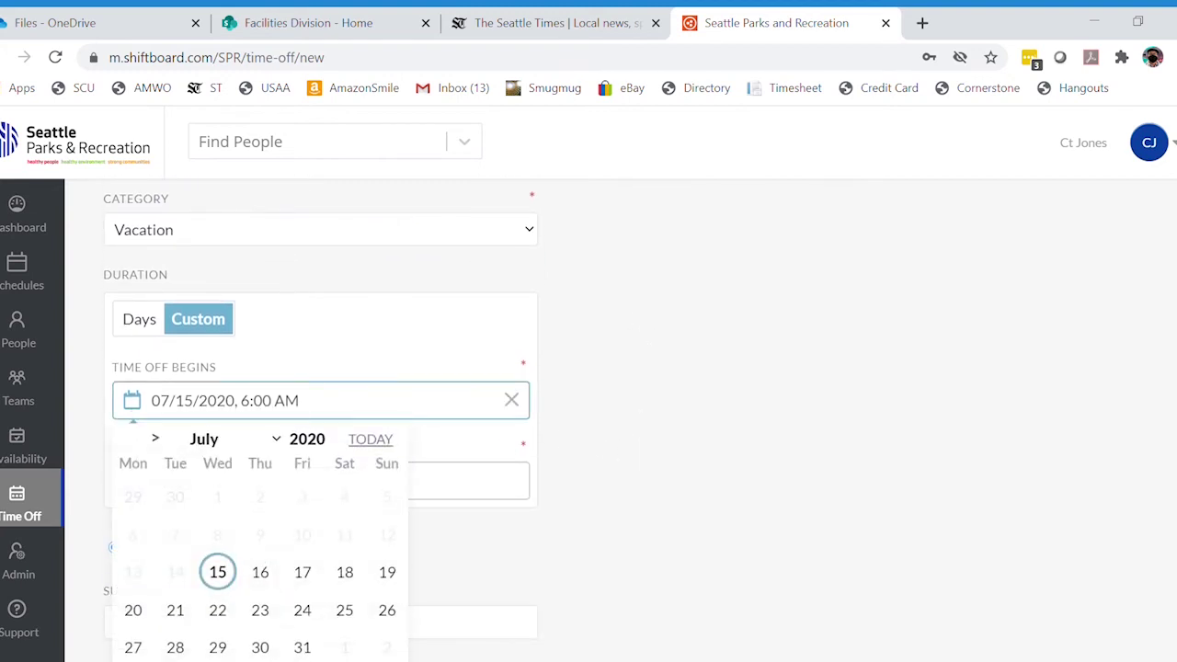
{"action": "left_click", "coordinate": [175, 611]}
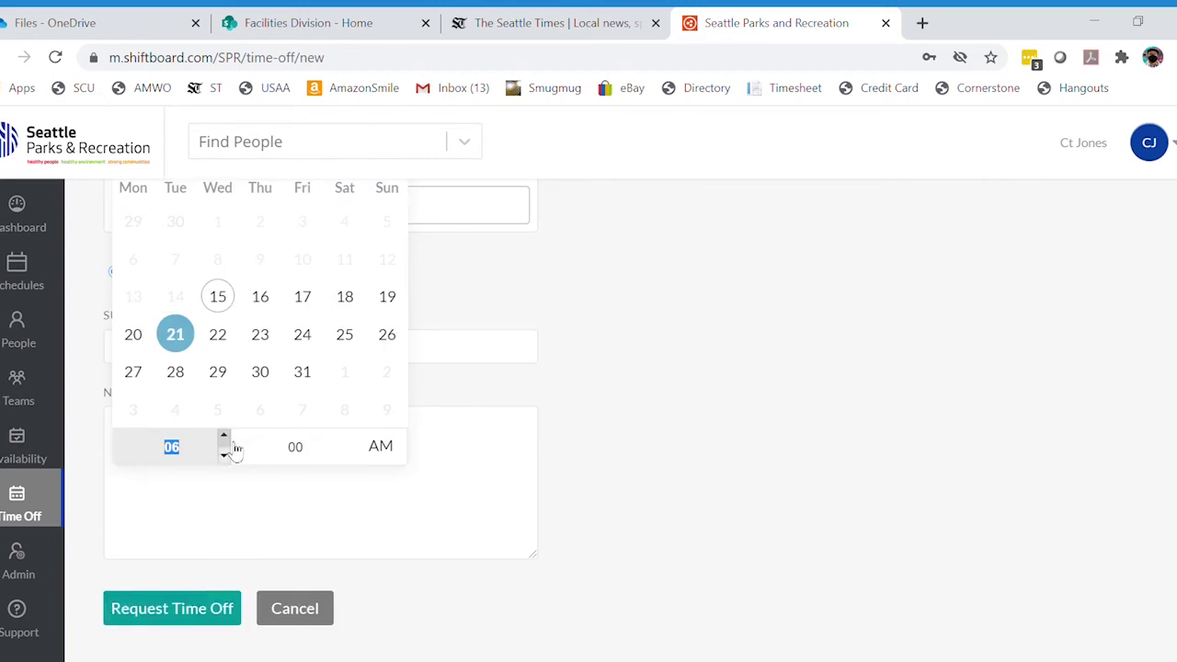
{"action": "left_click", "coordinate": [225, 456]}
{"action": "left_click", "coordinate": [225, 456]}
{"action": "left_click", "coordinate": [224, 456]}
{"action": "left_click", "coordinate": [224, 456]}
{"action": "left_click", "coordinate": [223, 456]}
{"action": "left_click", "coordinate": [224, 457]}
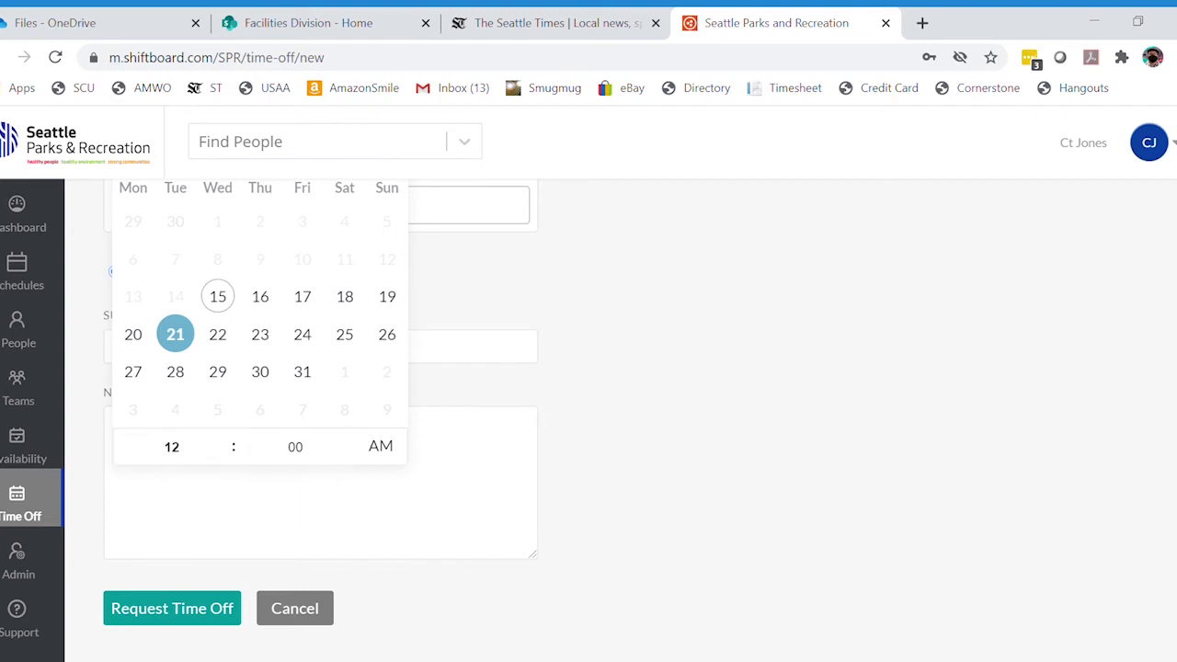
{"action": "left_click", "coordinate": [653, 301]}
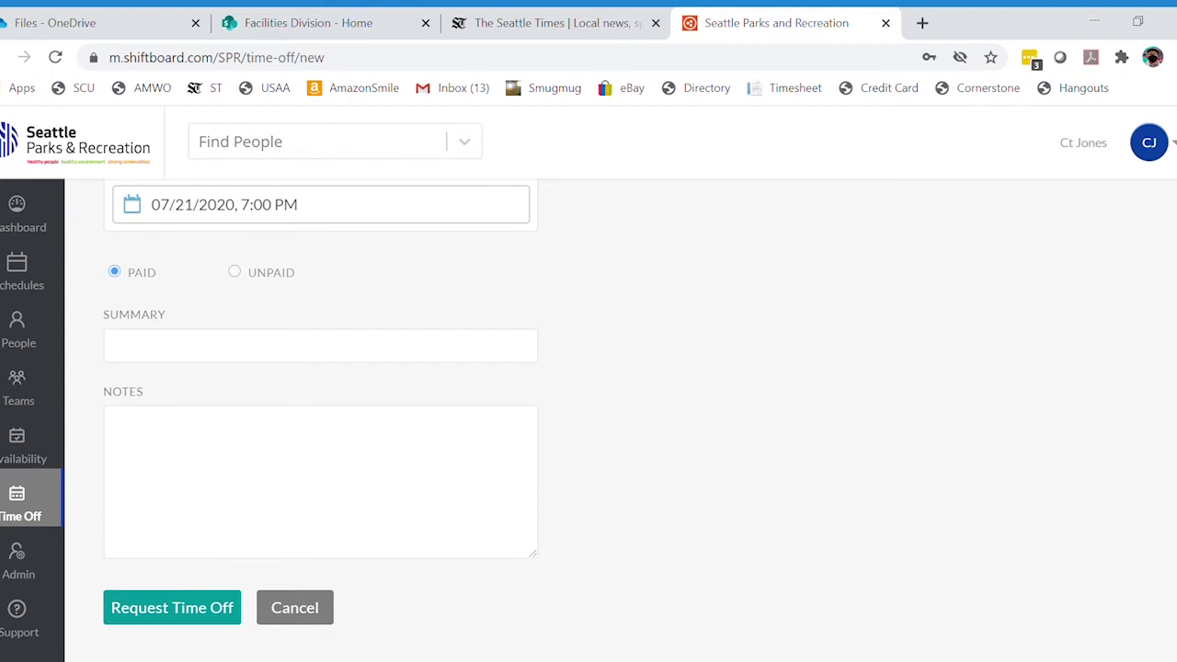
Step: Set the Vacation request's time off to end on 07/25/2020 at 12:00 AM
{"action": "scroll", "coordinate": [320, 383], "scroll_direction": "up", "scroll_amount": 3}
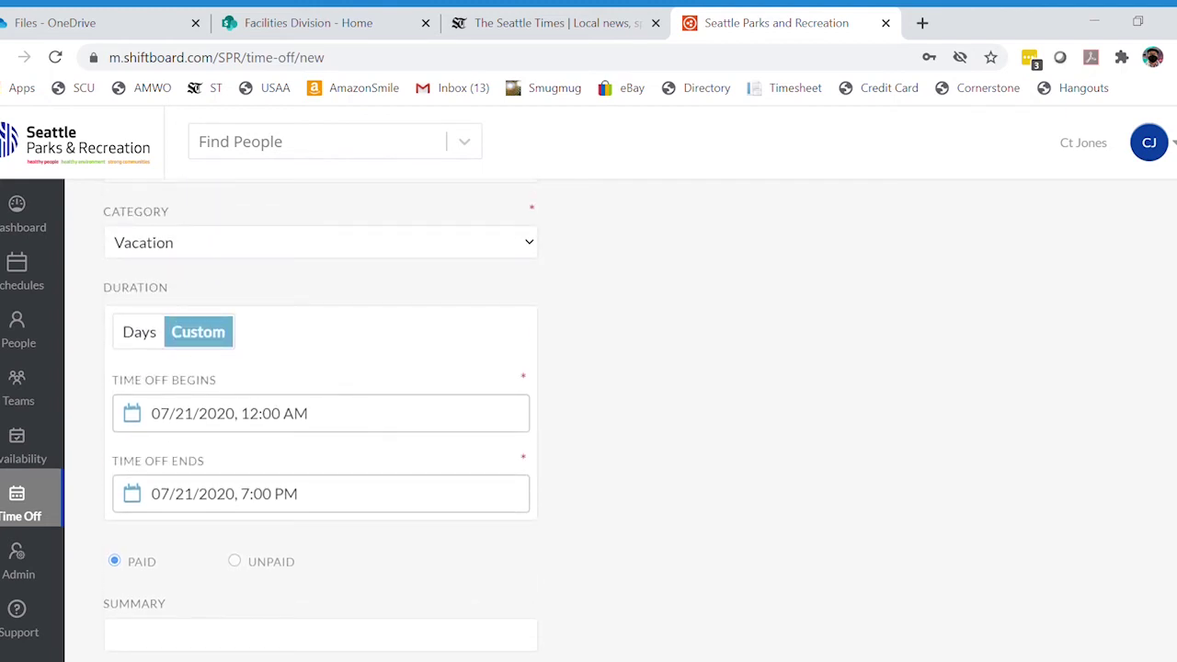
{"action": "left_click", "coordinate": [321, 494]}
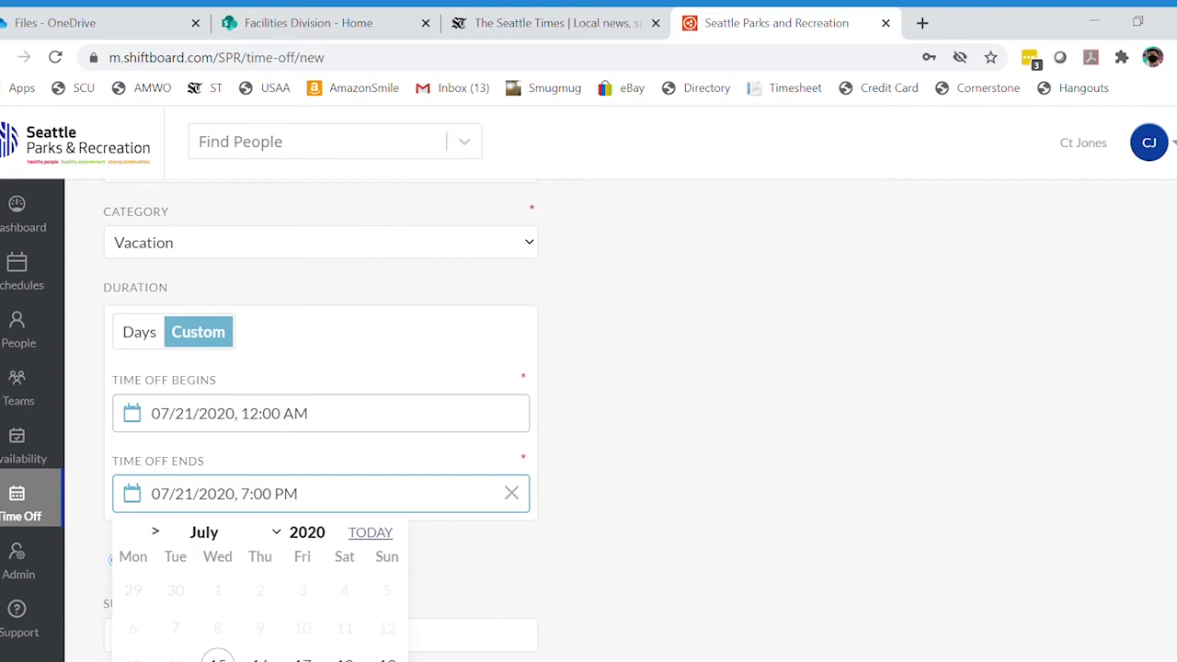
{"action": "scroll", "coordinate": [596, 487], "scroll_direction": "down", "scroll_amount": 1}
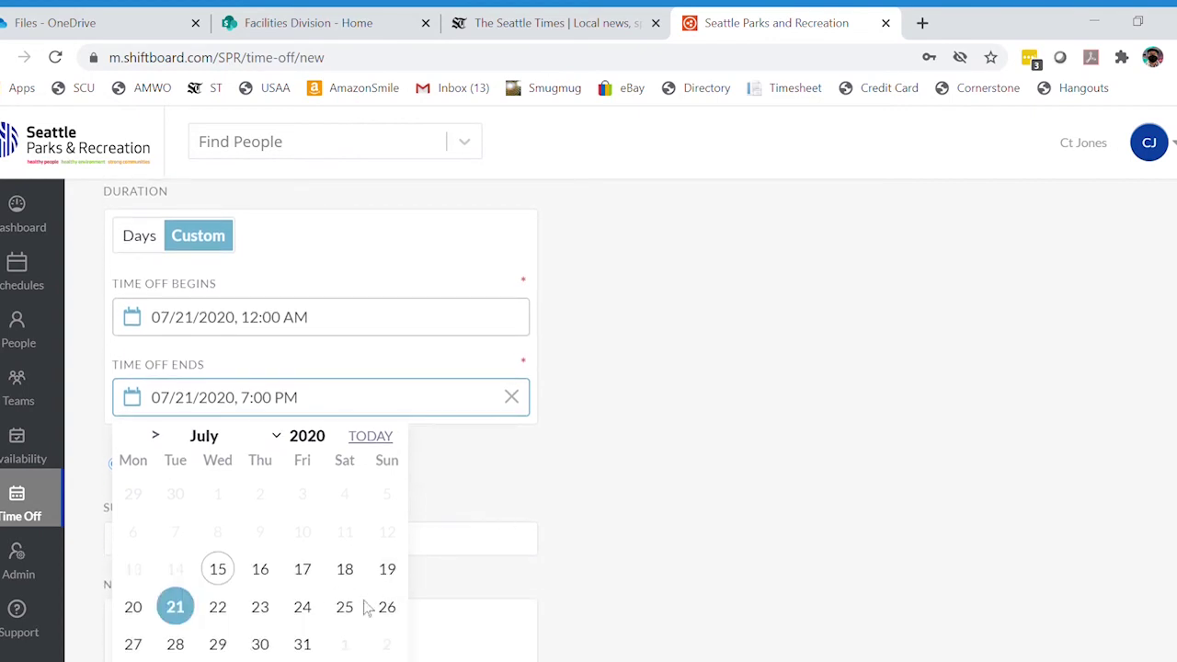
{"action": "left_click", "coordinate": [345, 608]}
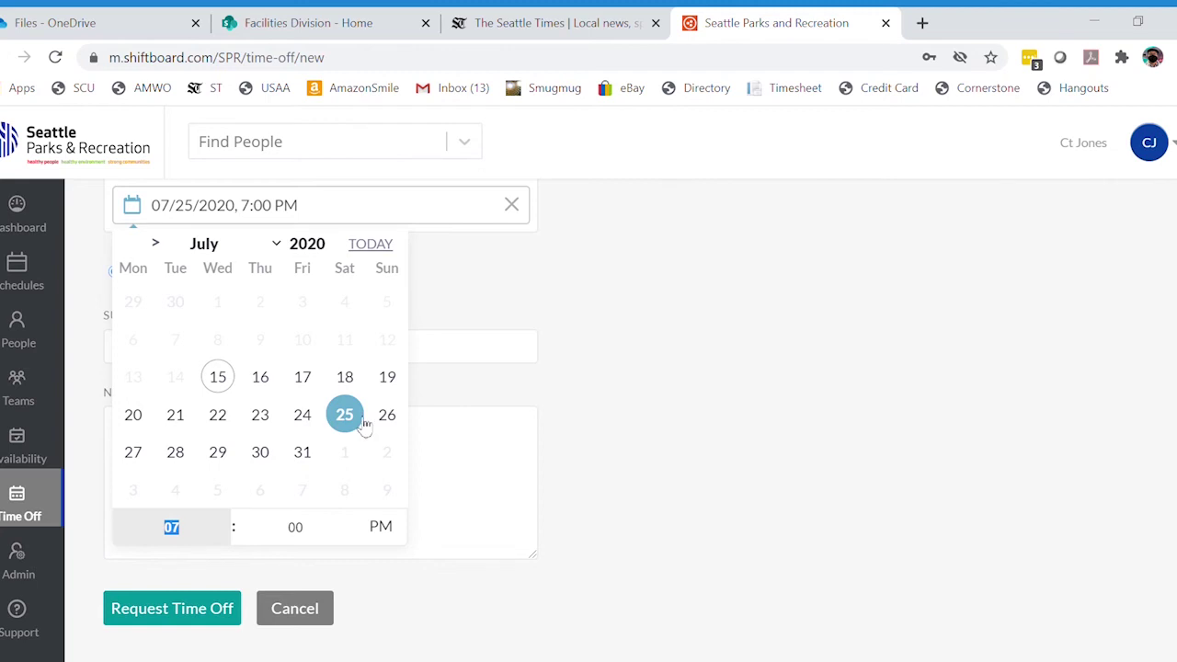
{"action": "left_click", "coordinate": [225, 518]}
{"action": "left_click", "coordinate": [224, 518]}
{"action": "left_click", "coordinate": [224, 518]}
{"action": "left_click", "coordinate": [224, 518]}
{"action": "left_click", "coordinate": [224, 519]}
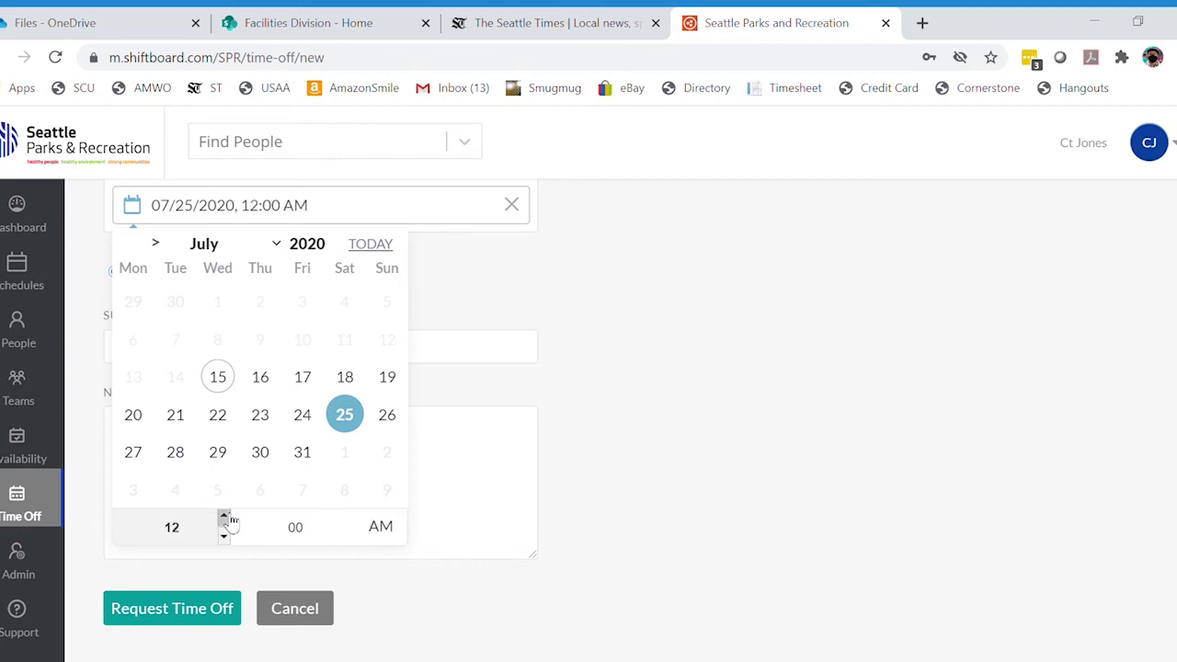
{"action": "left_click", "coordinate": [705, 494]}
{"action": "scroll", "coordinate": [600, 440], "scroll_direction": "up", "scroll_amount": 3}
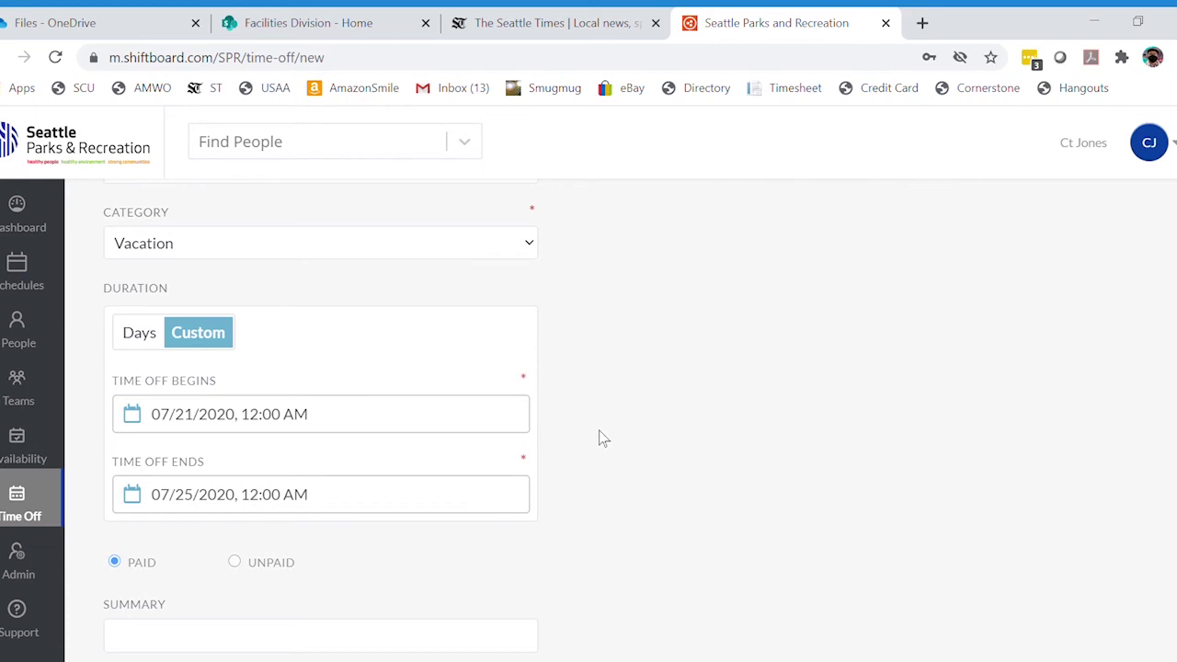
Step: Enter "Vacation" as the request's summary and submit the time off request
{"action": "scroll", "coordinate": [594, 442], "scroll_direction": "down", "scroll_amount": 2}
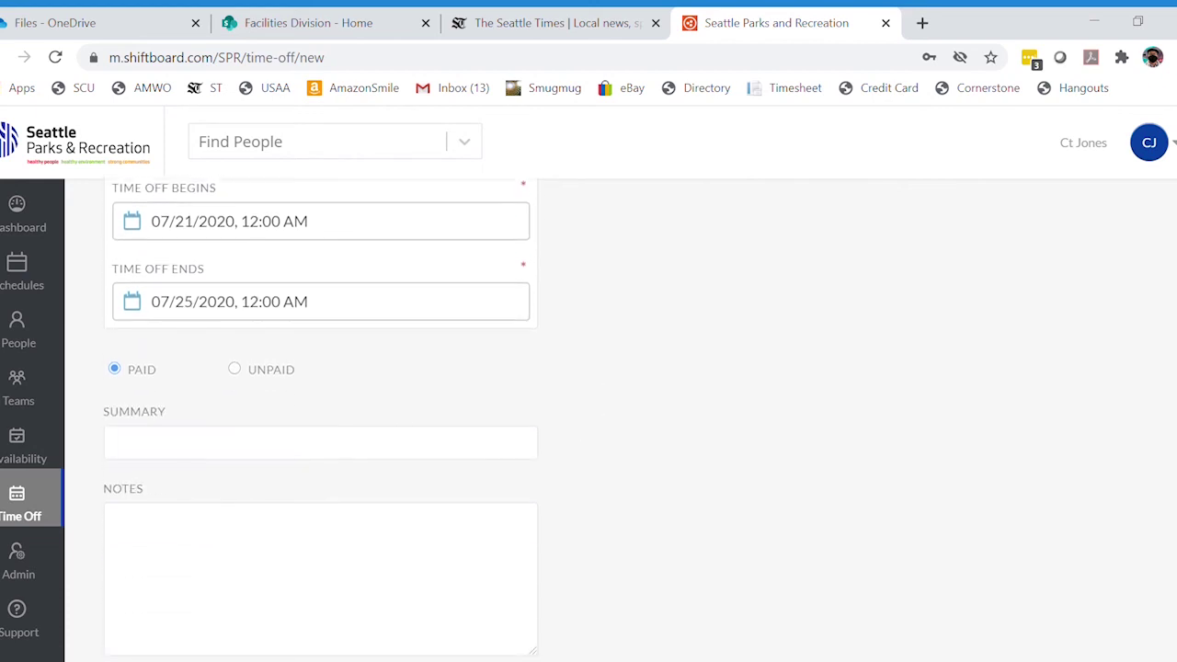
{"action": "left_click", "coordinate": [137, 488]}
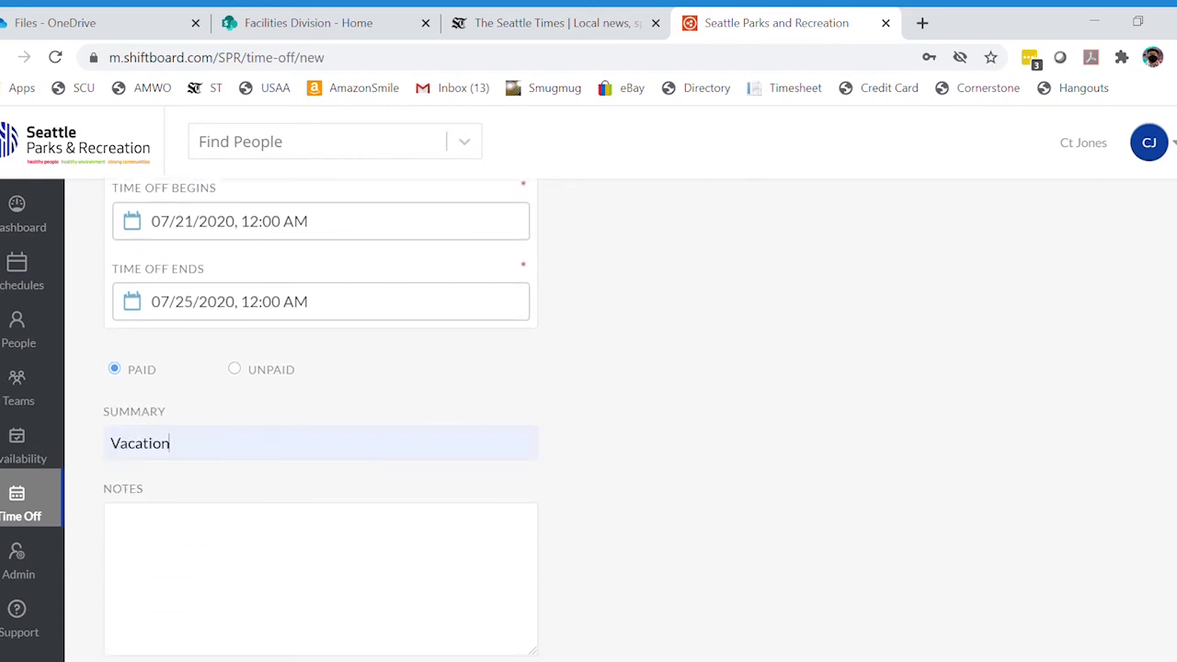
{"action": "scroll", "coordinate": [321, 414], "scroll_direction": "down", "scroll_amount": 1}
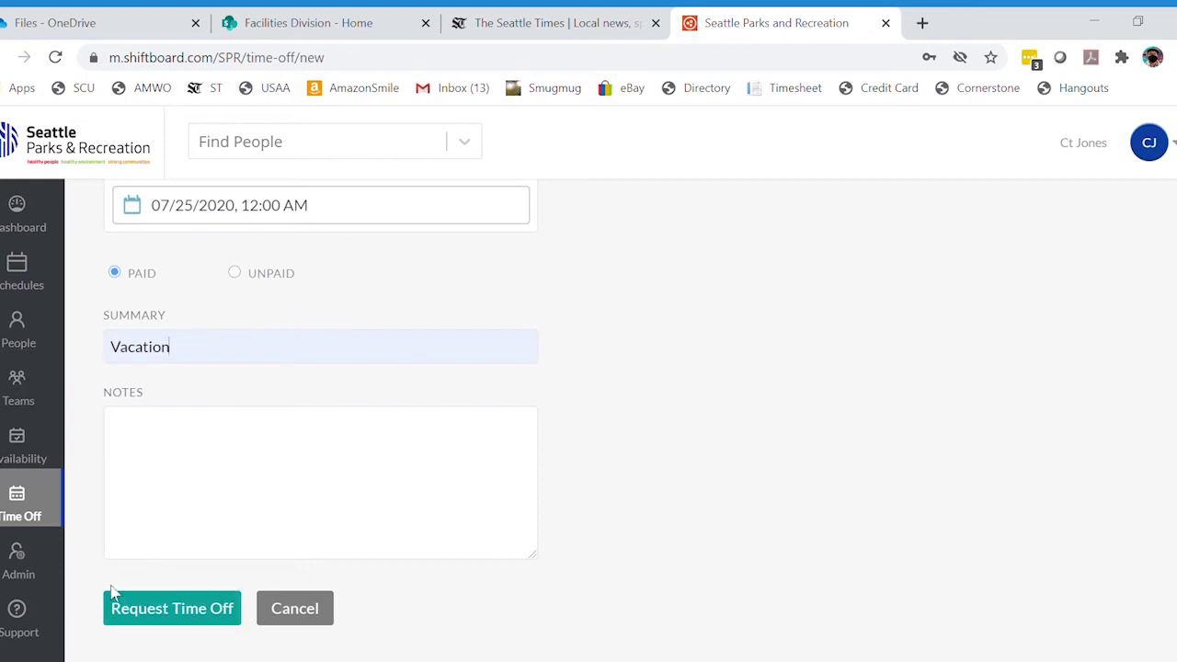
{"action": "left_click", "coordinate": [178, 611]}
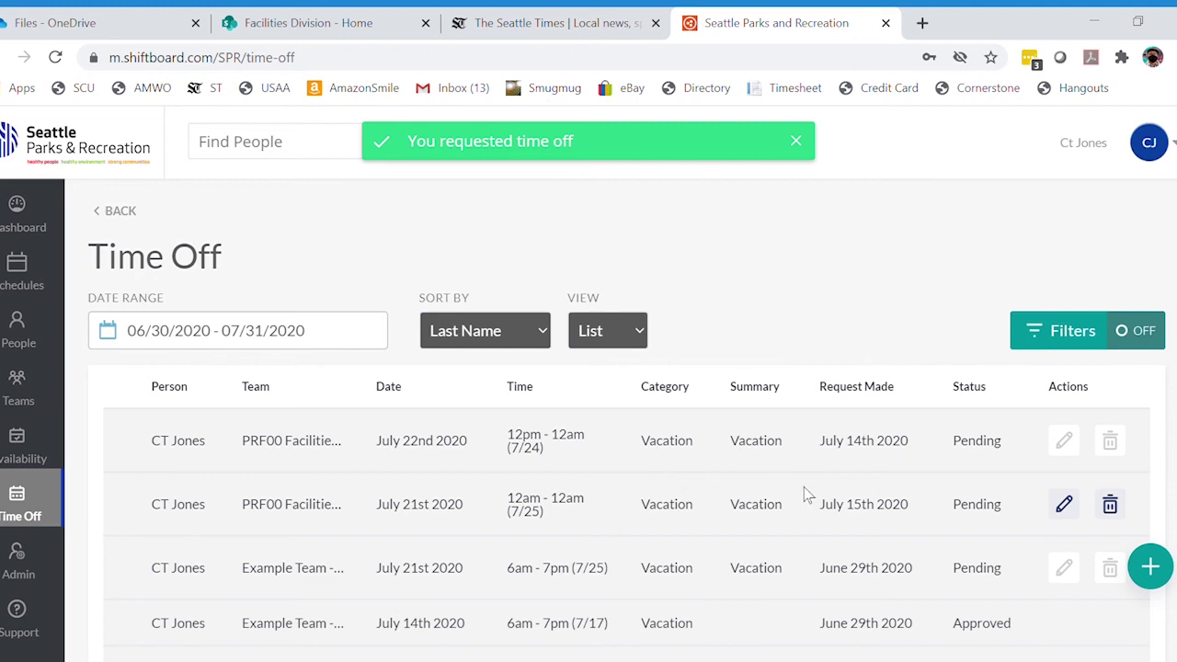
Step: Start another Vacation time off request with a Days duration and select the separate dates 07/18/2020 and 07/25/2020
{"action": "scroll", "coordinate": [780, 454], "scroll_direction": "down", "scroll_amount": 1}
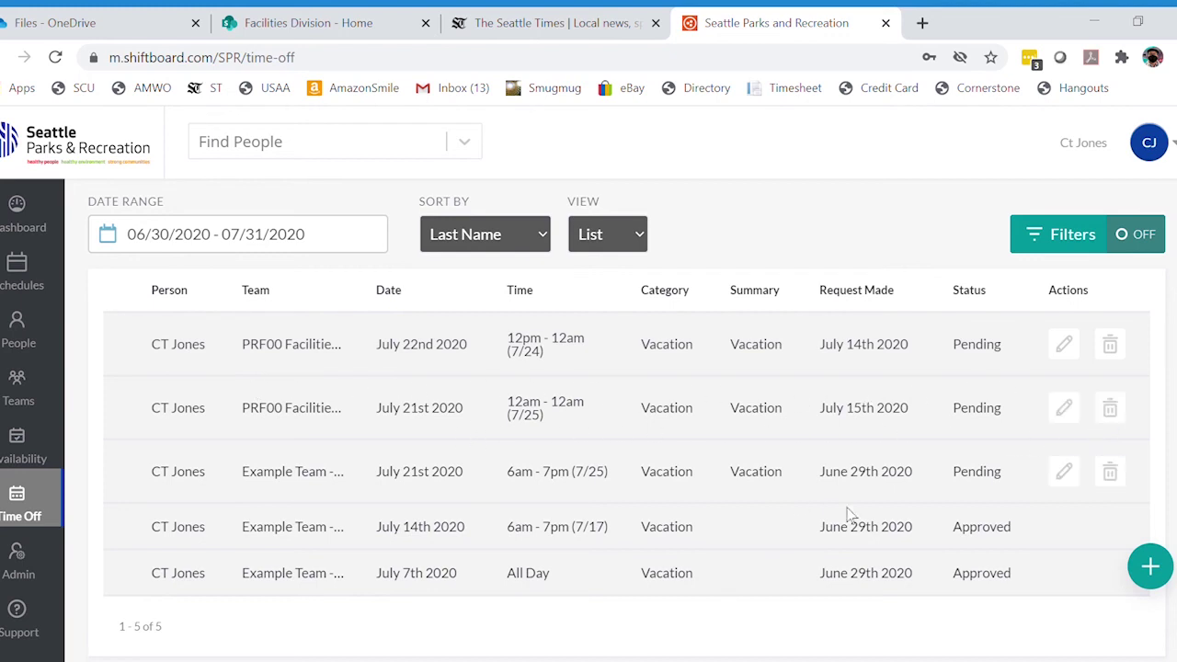
{"action": "left_click", "coordinate": [1145, 565]}
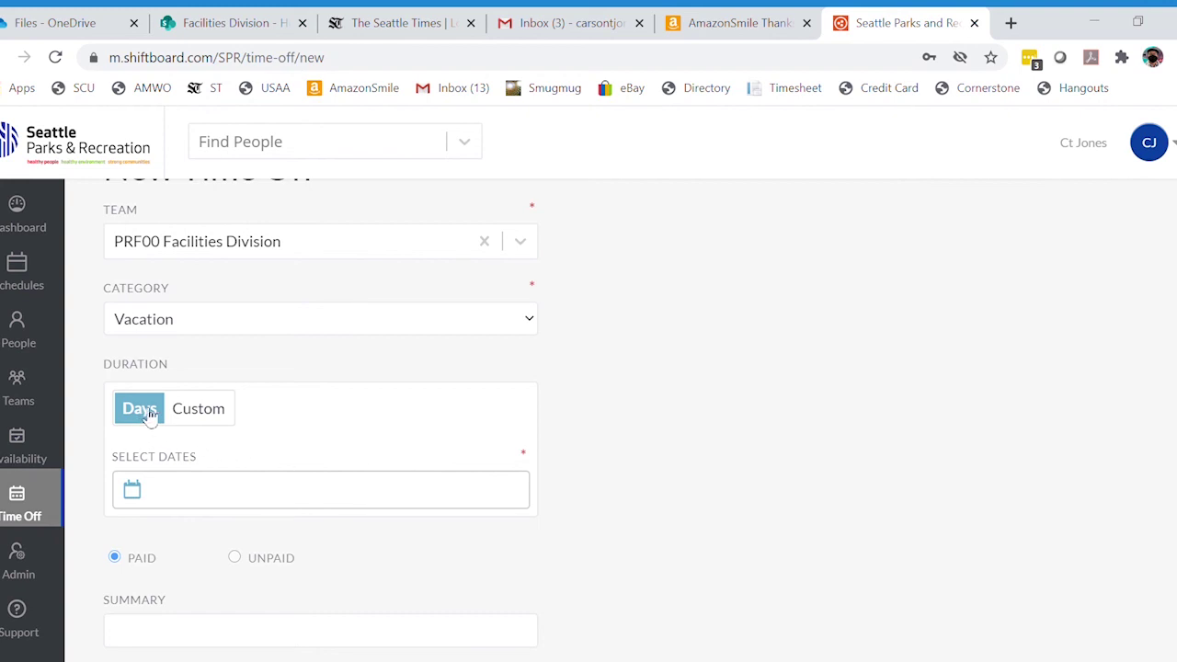
{"action": "left_click", "coordinate": [230, 489]}
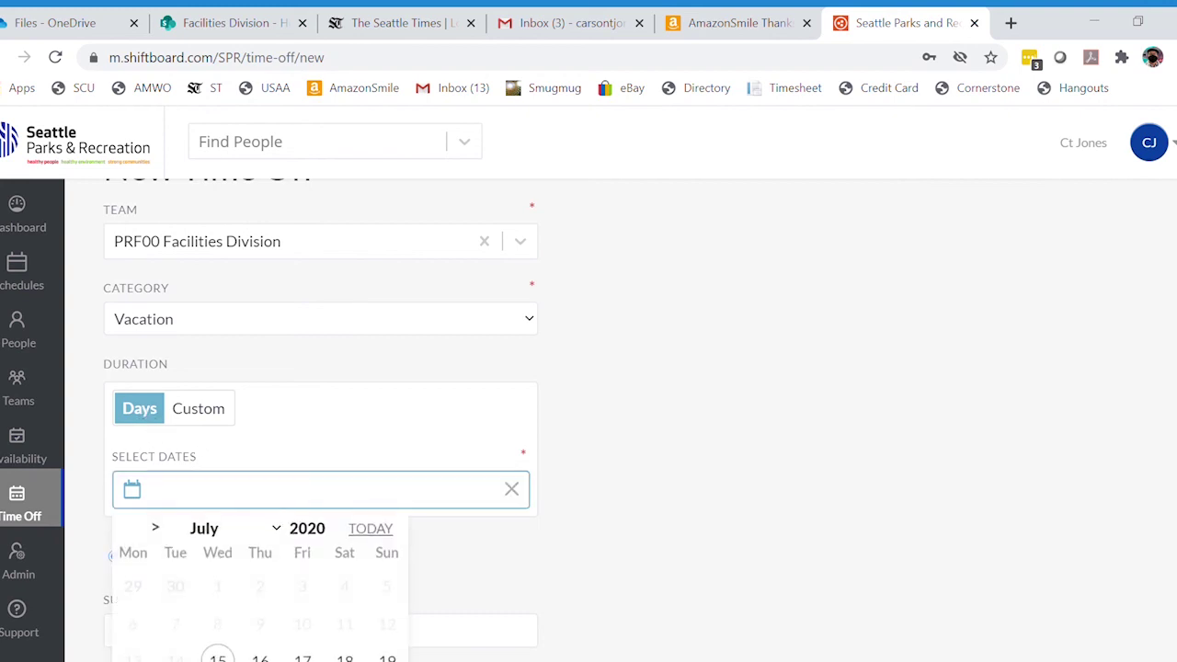
{"action": "scroll", "coordinate": [321, 419], "scroll_direction": "down", "scroll_amount": 1}
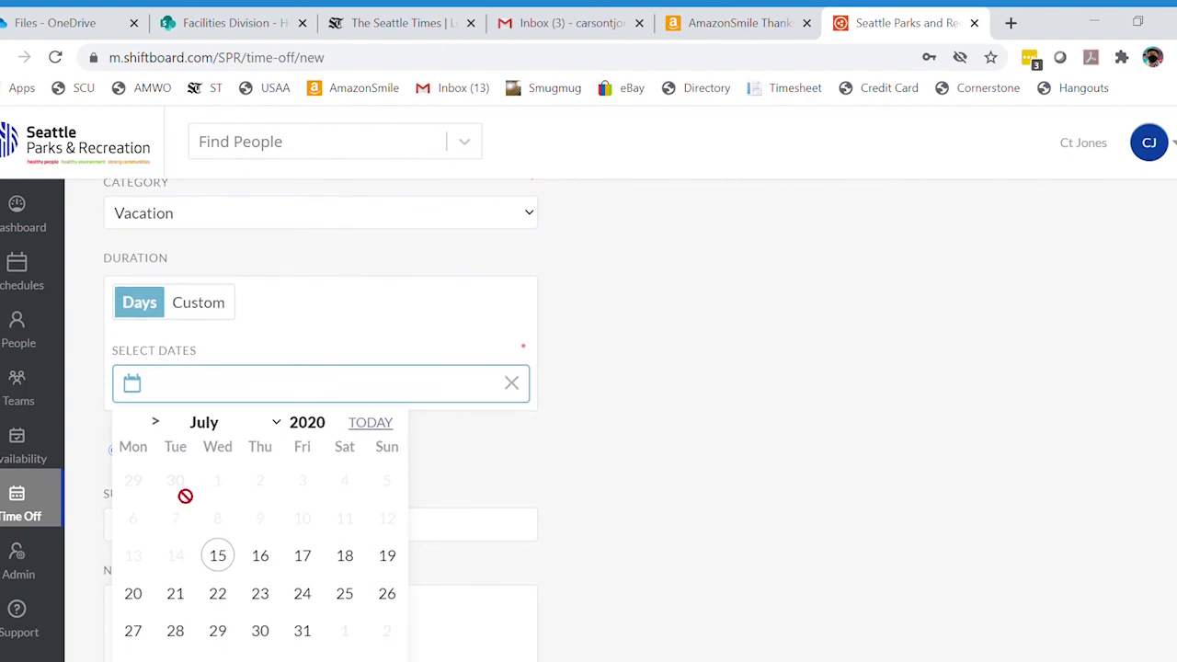
{"action": "left_click", "coordinate": [346, 556]}
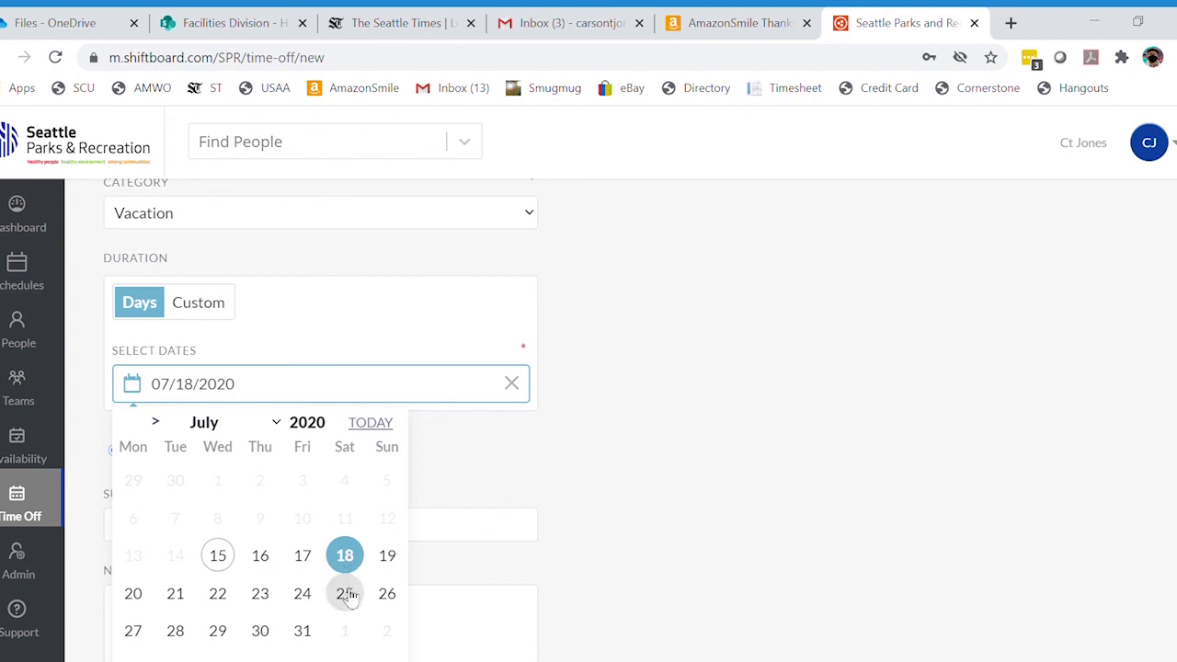
{"action": "left_click", "coordinate": [346, 593]}
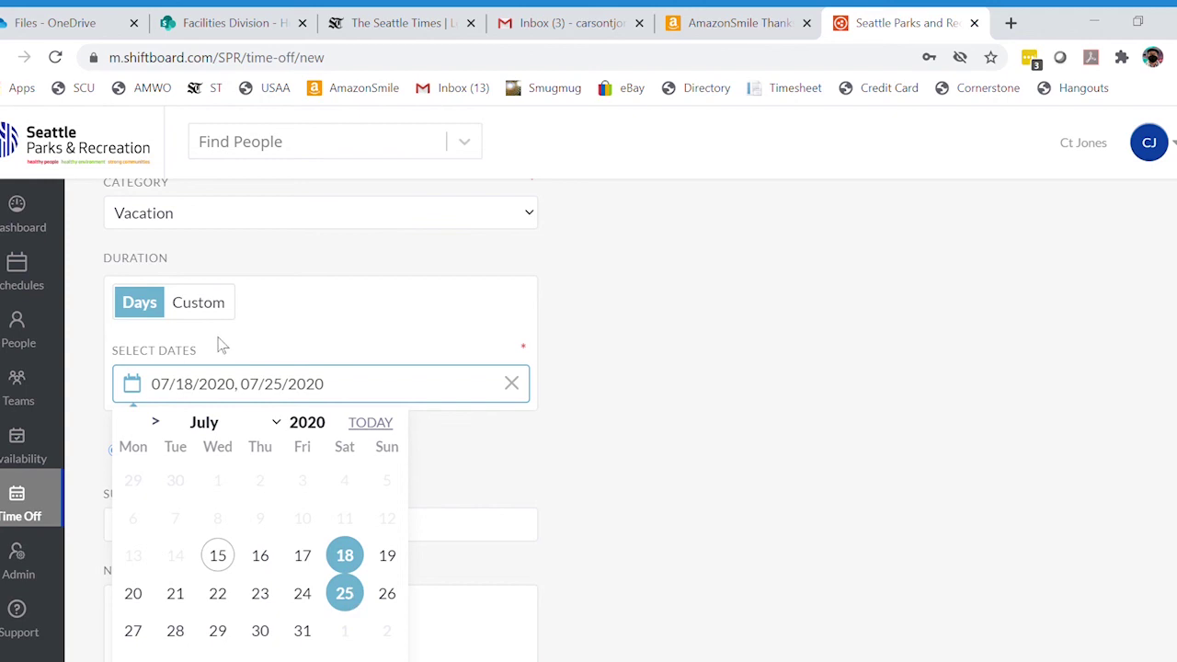